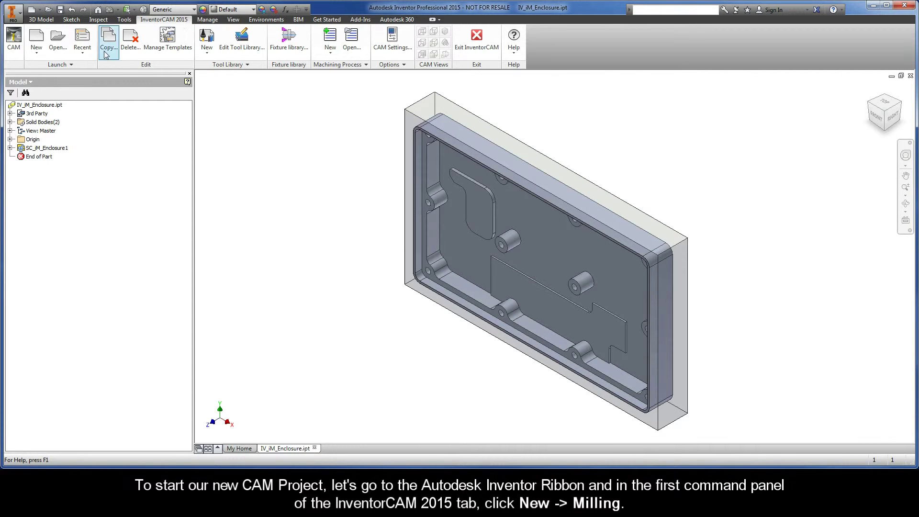
# Step: Create a new metric milling CAM-Part named IV_iM_Enclosure in the model file directory
pyautogui.click(37, 54)
pyautogui.click(37, 72)
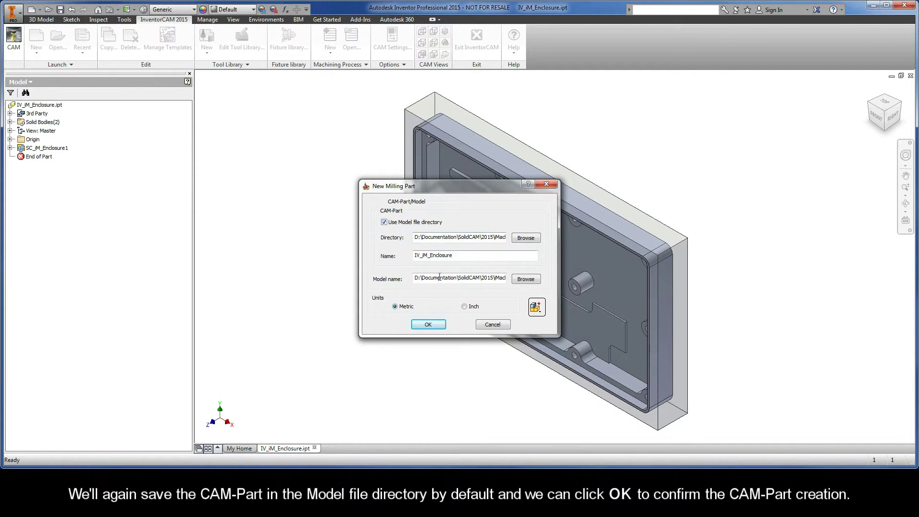
pyautogui.click(428, 325)
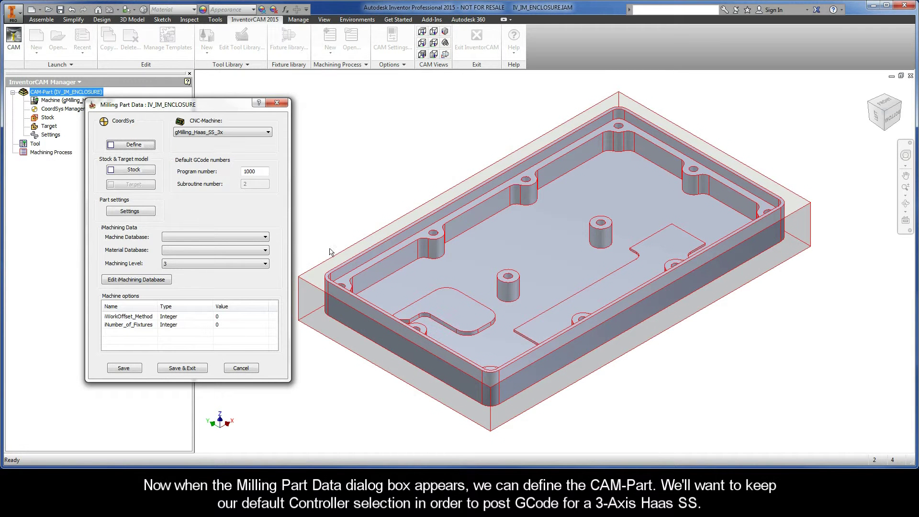
pyautogui.moveTo(201, 108); pyautogui.dragTo(250, 102)
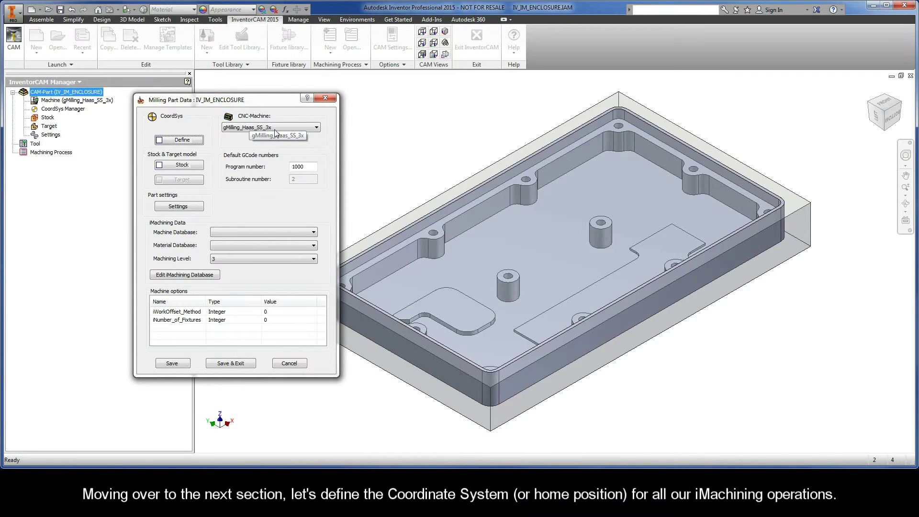
# Step: Define the coordinate system from the stock's top face, with its origin at the stock's back left upper corner and the default machining levels
pyautogui.click(180, 141)
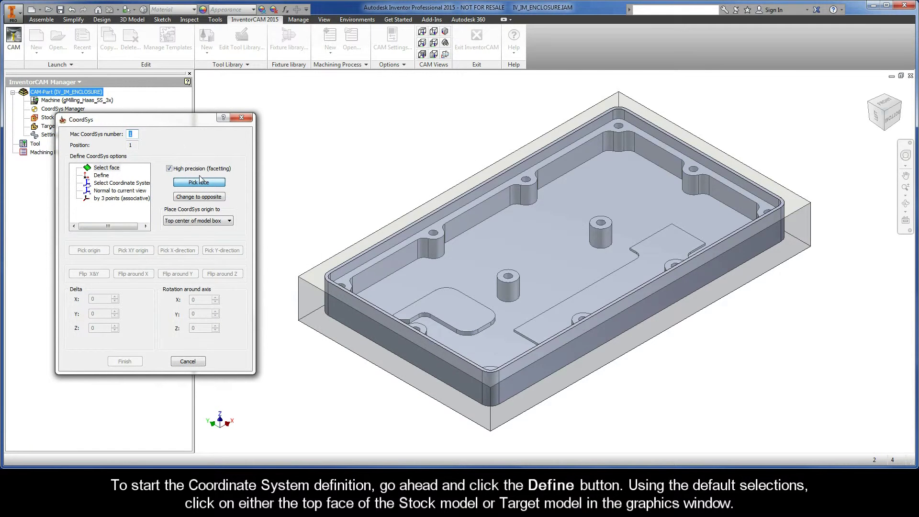
pyautogui.click(316, 280)
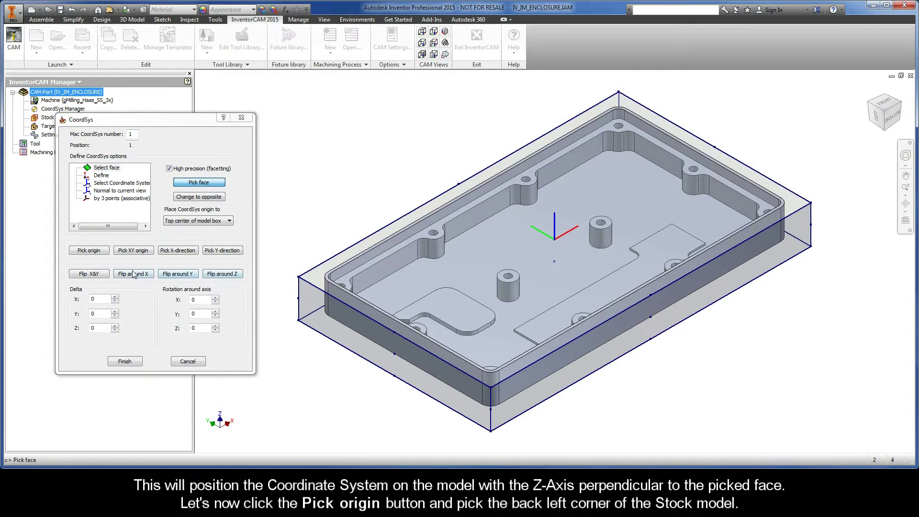
pyautogui.click(89, 250)
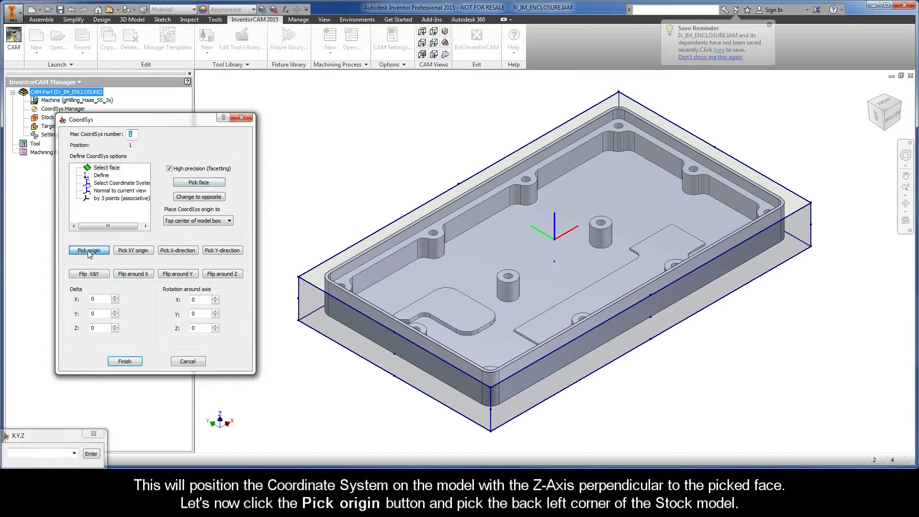
pyautogui.click(298, 278)
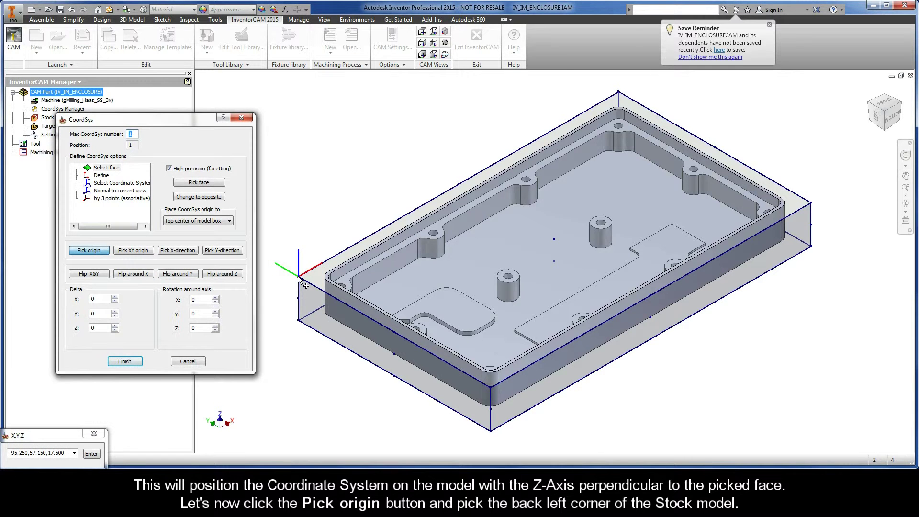
pyautogui.click(124, 361)
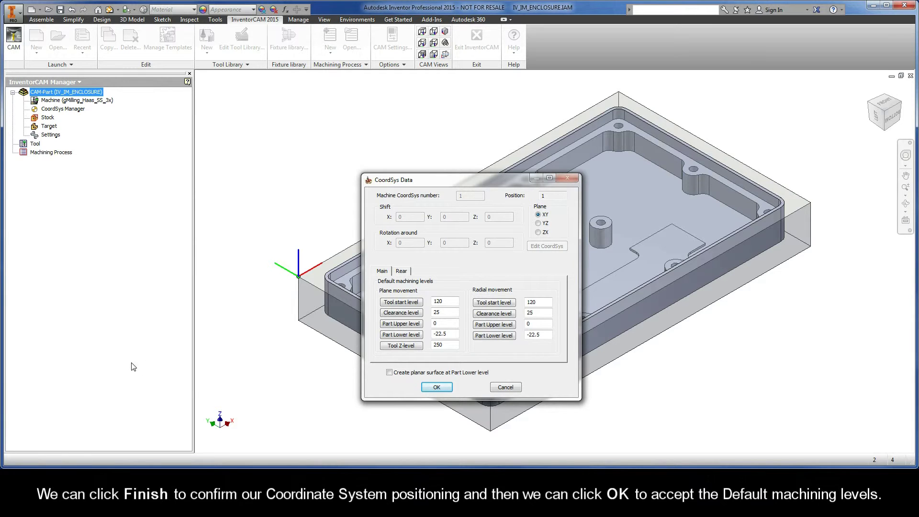
pyautogui.click(436, 388)
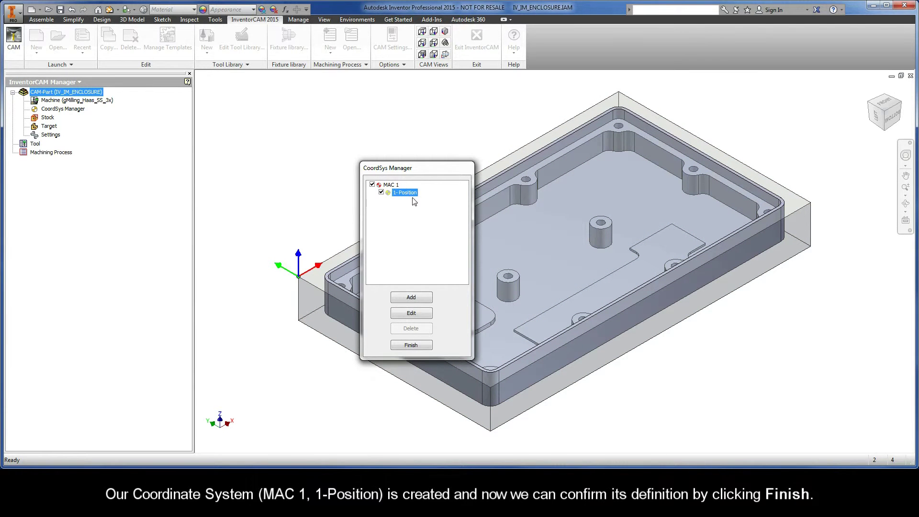
pyautogui.click(412, 345)
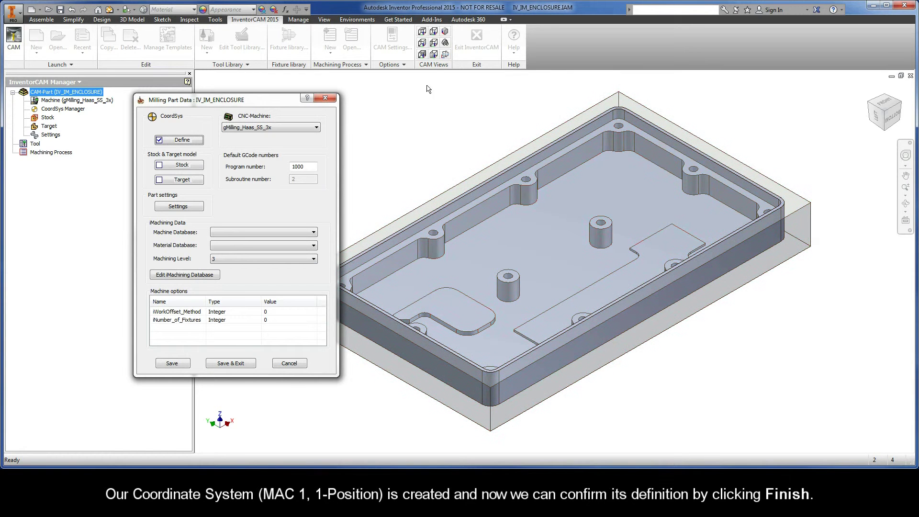
# Step: Define the stock as a 3D Model using the transparent box solid surrounding the enclosure
pyautogui.click(445, 42)
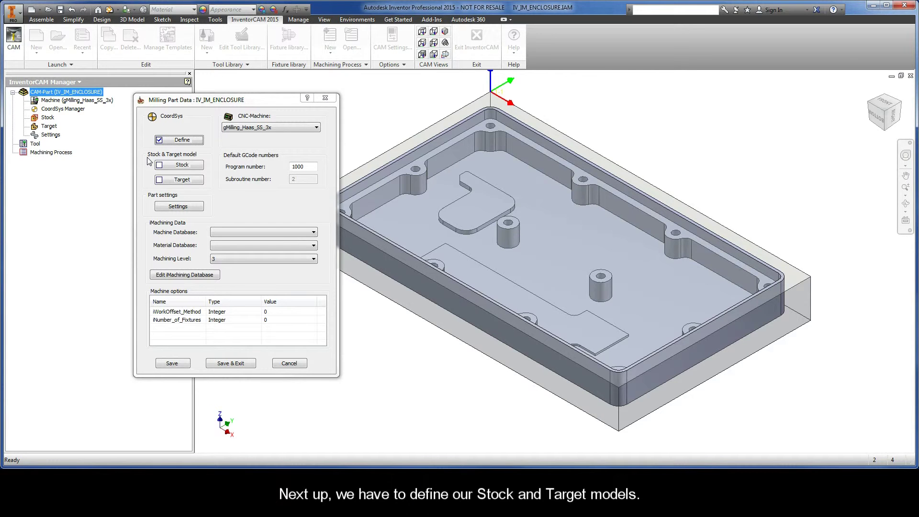
pyautogui.click(182, 167)
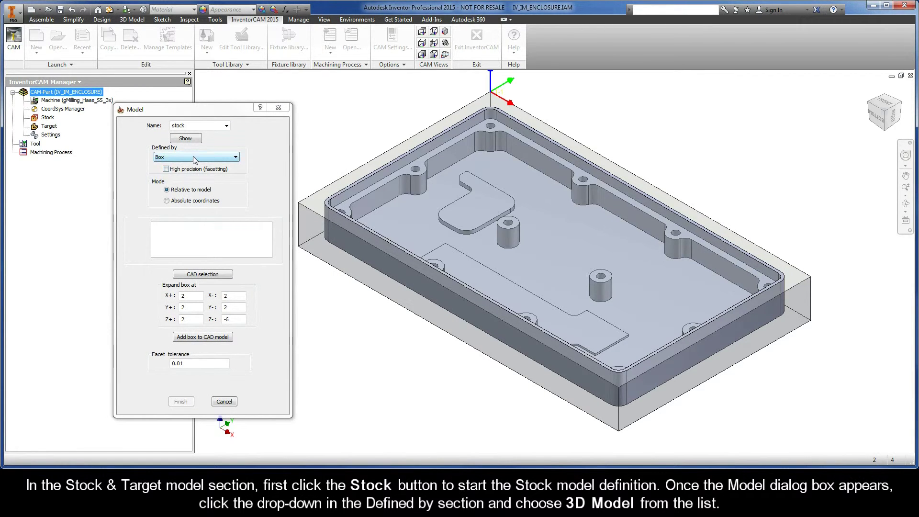
pyautogui.click(193, 156)
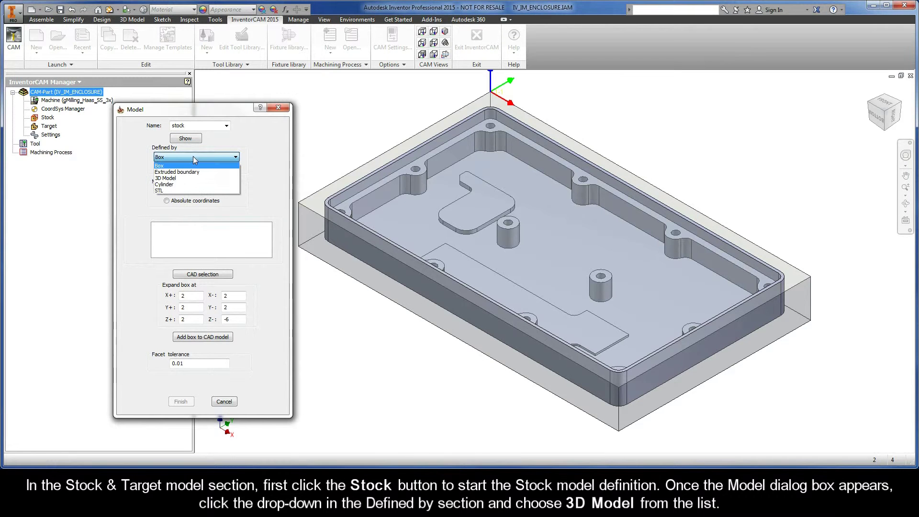
pyautogui.click(178, 177)
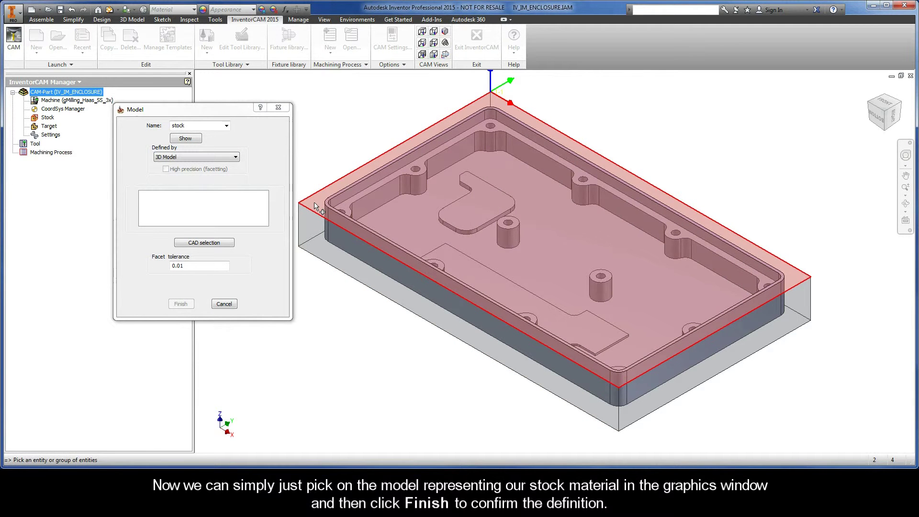
pyautogui.click(314, 205)
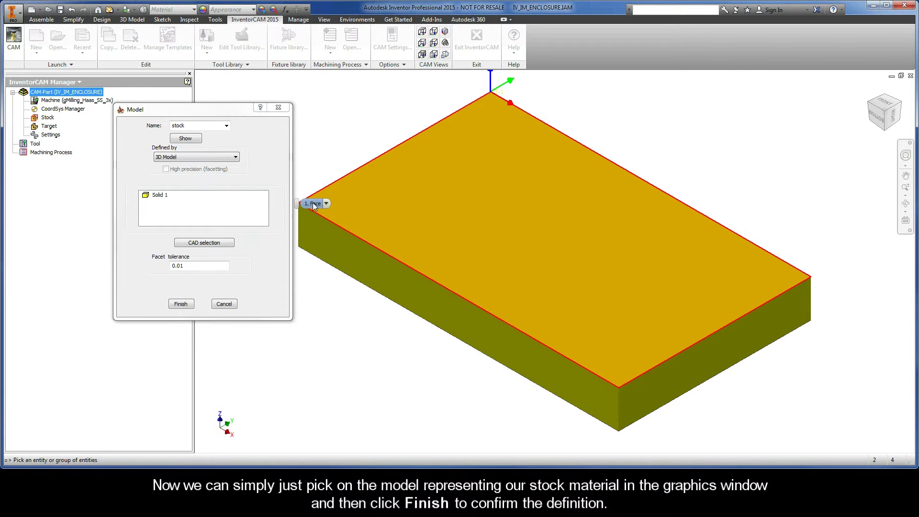
pyautogui.click(181, 304)
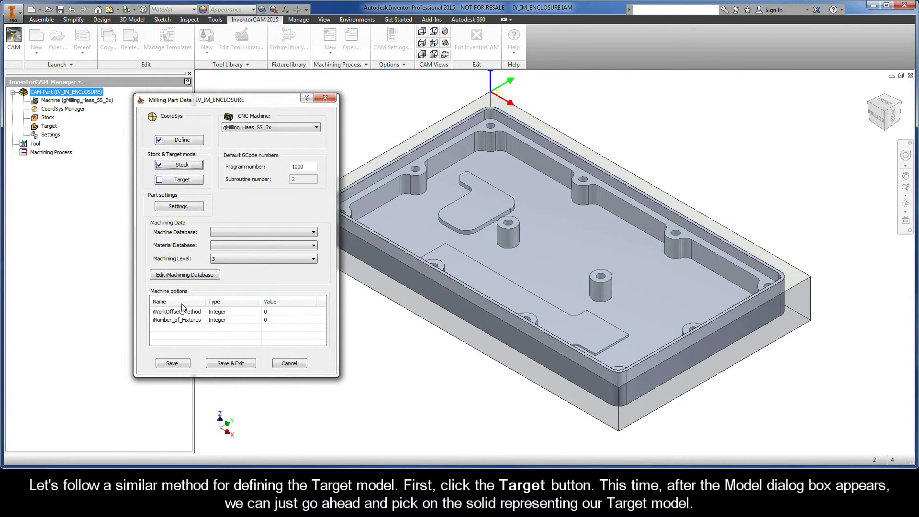
# Step: Define the target model using the enclosure solid inside the stock
pyautogui.click(182, 180)
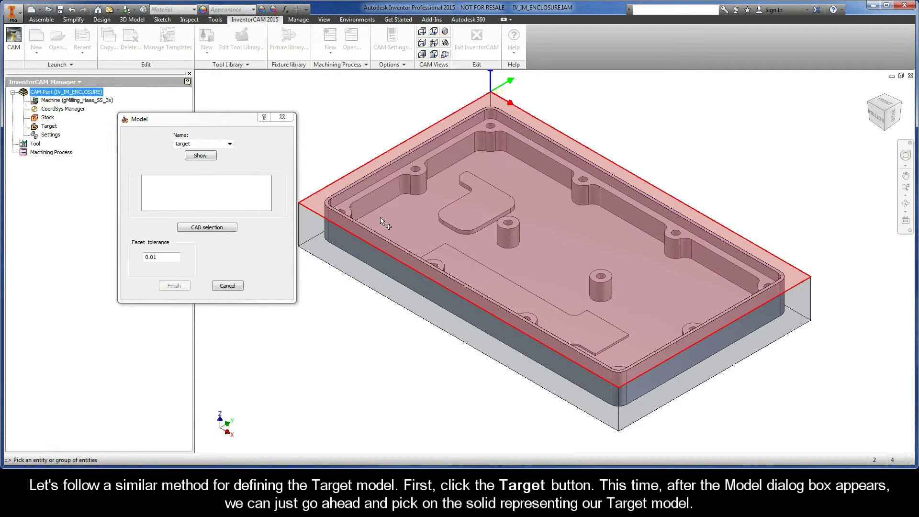
pyautogui.rightClick(381, 219)
pyautogui.click(402, 221)
pyautogui.click(391, 220)
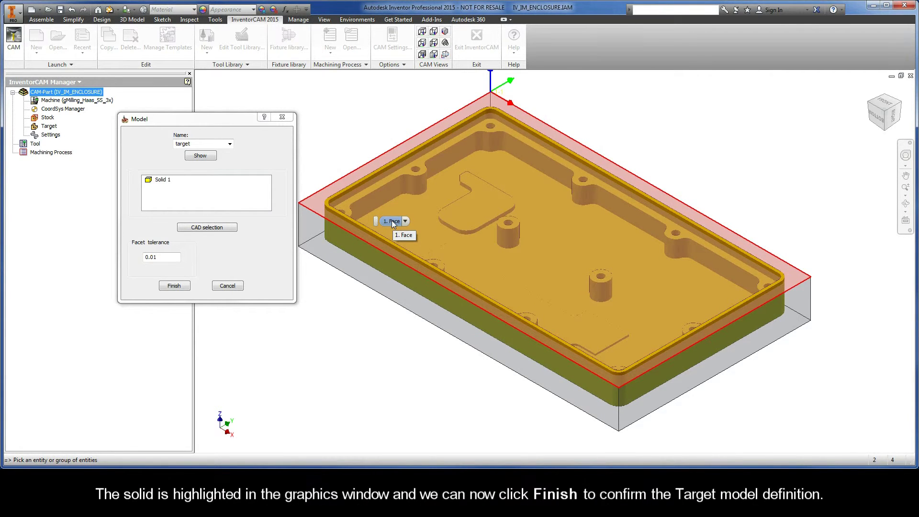
pyautogui.click(174, 286)
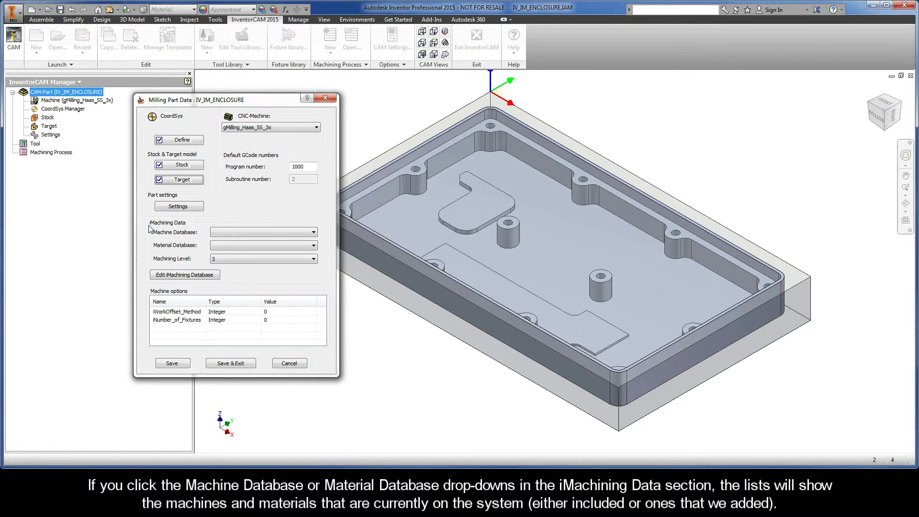
# Step: Examine the available iMachining machines and materials, including their definitions in the iMachining database, without selecting or changing any
pyautogui.click(252, 232)
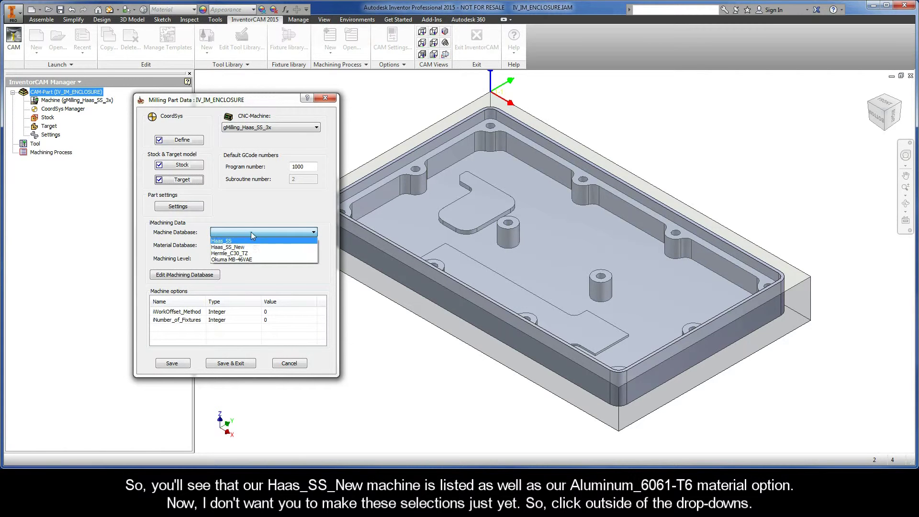
pyautogui.click(251, 232)
pyautogui.click(250, 245)
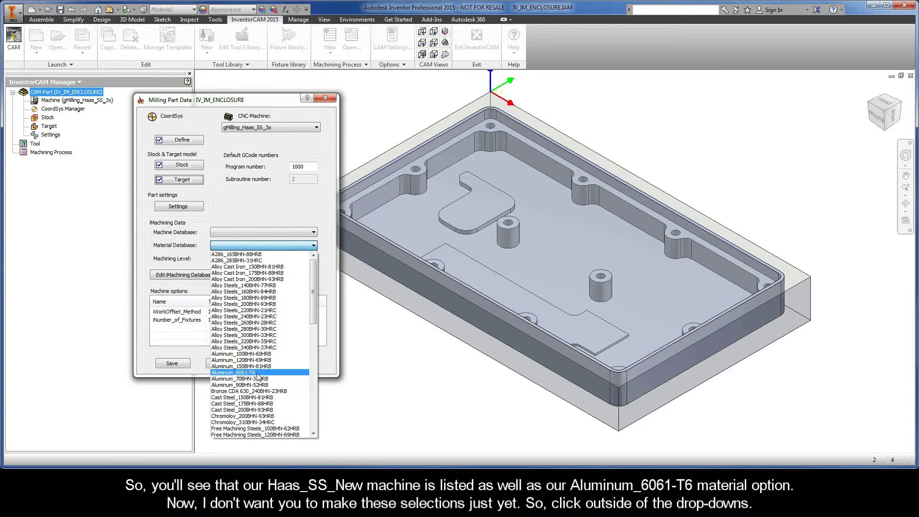
pyautogui.click(326, 272)
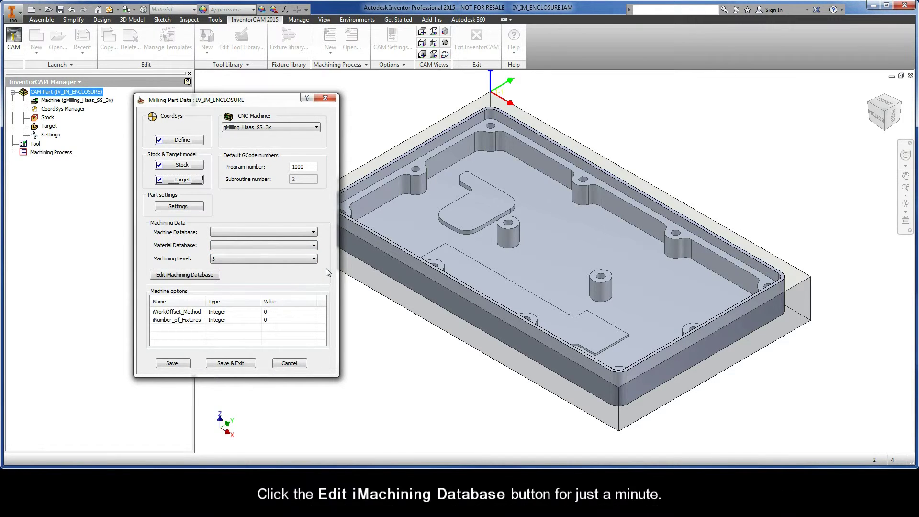
pyautogui.click(183, 276)
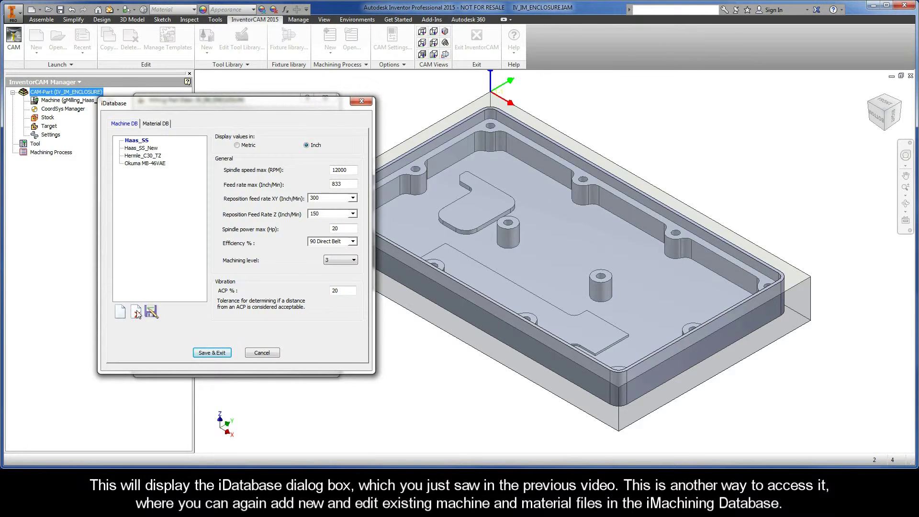
pyautogui.click(158, 124)
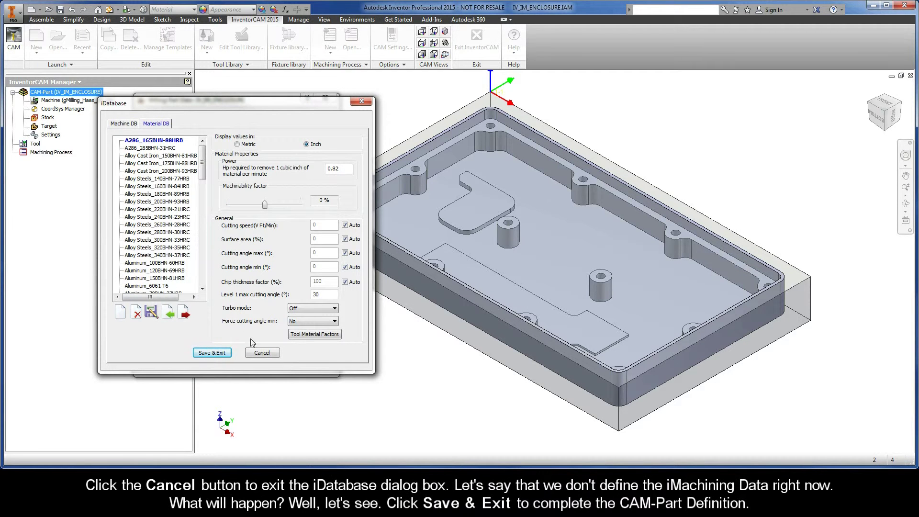
pyautogui.click(261, 352)
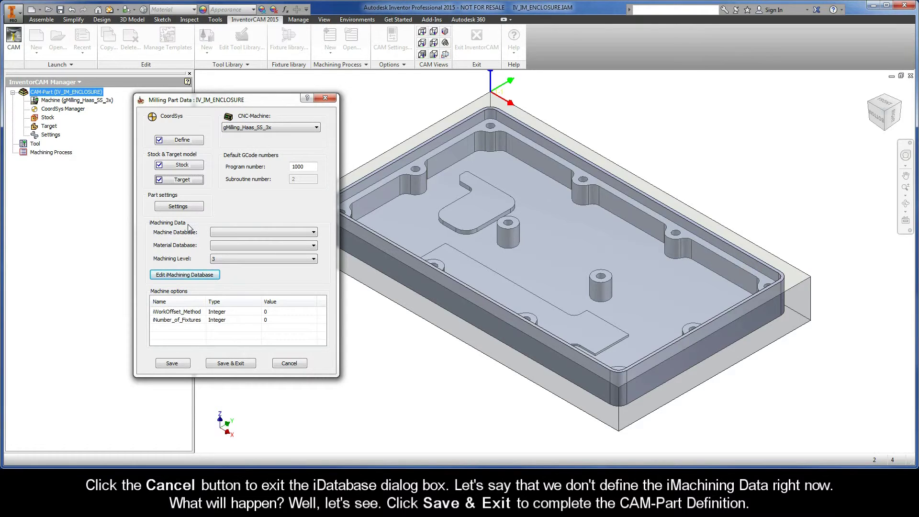
# Step: Save the CAM-Part definition without iMachining data and add a 2D iMachining milling operation
pyautogui.click(231, 364)
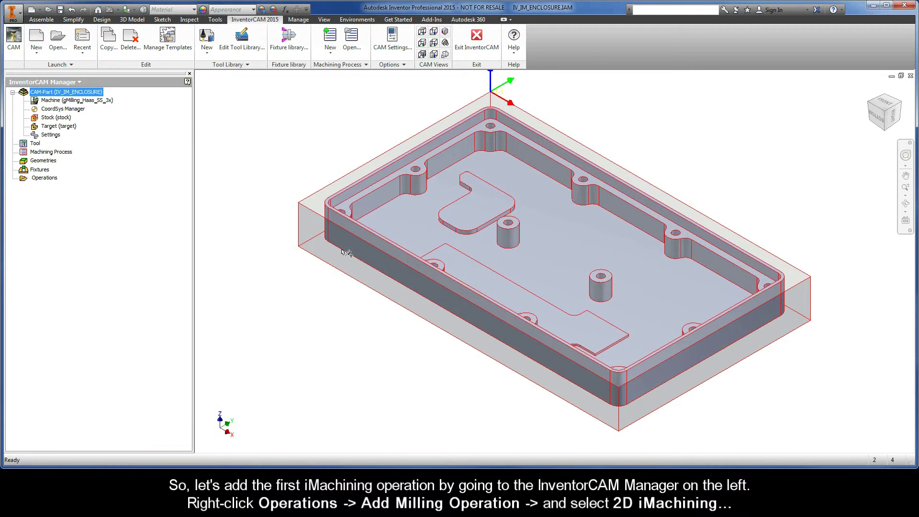
pyautogui.rightClick(56, 179)
pyautogui.moveTo(126, 198)
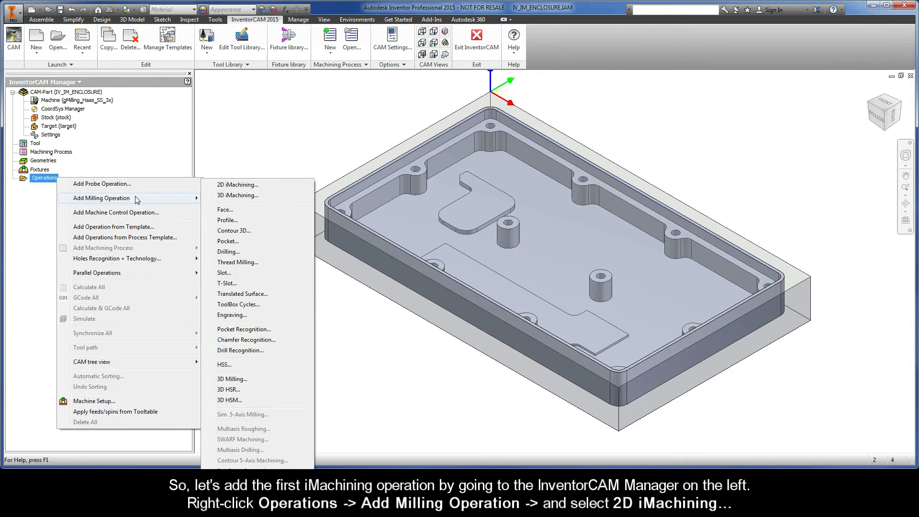
pyautogui.click(261, 186)
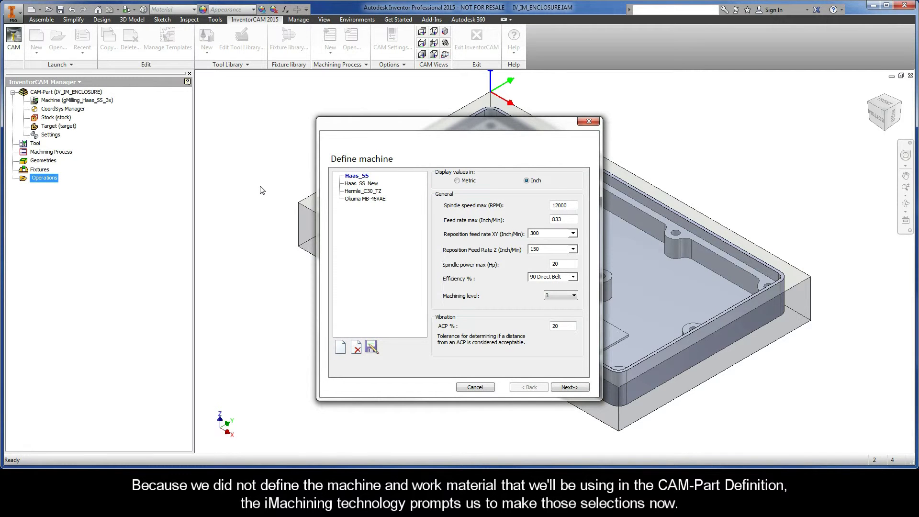
# Step: Define Haas_SS_New as the machine and Aluminum_6061-T6 as the work material for iMachining
pyautogui.click(363, 184)
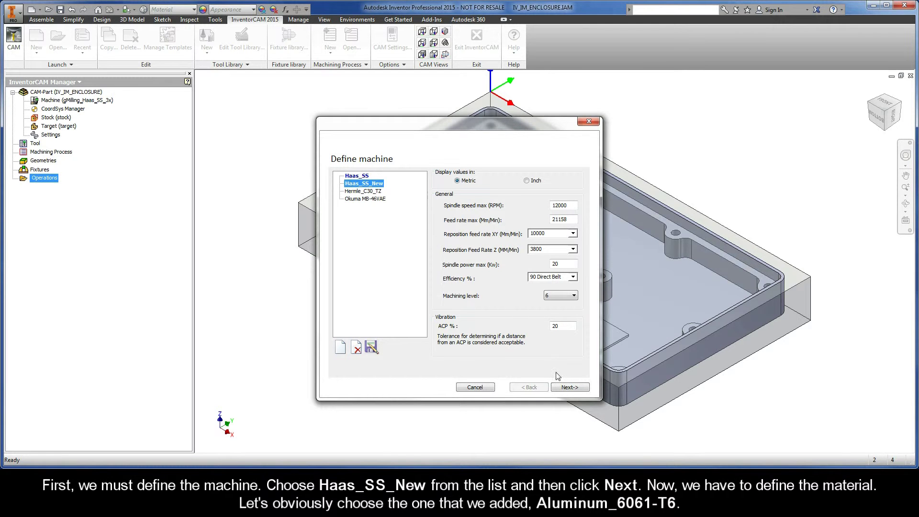
pyautogui.click(570, 387)
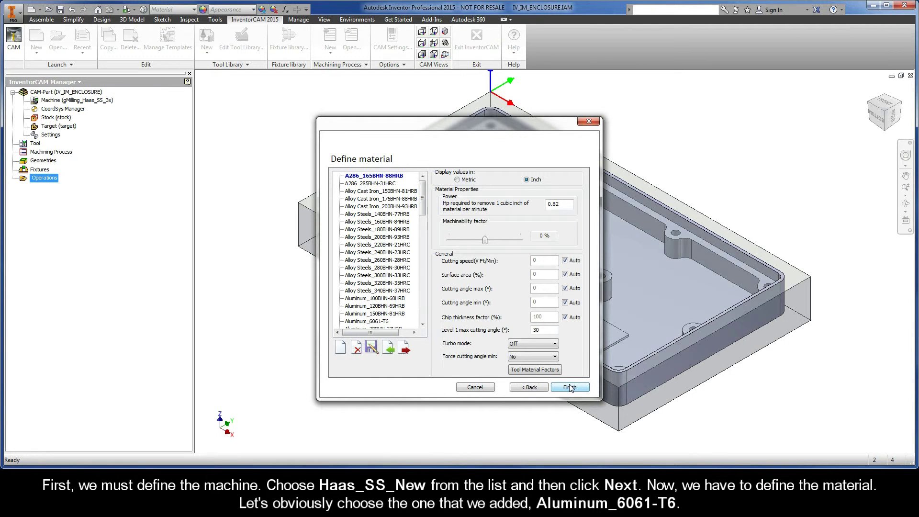
pyautogui.moveTo(423, 207); pyautogui.dragTo(424, 232)
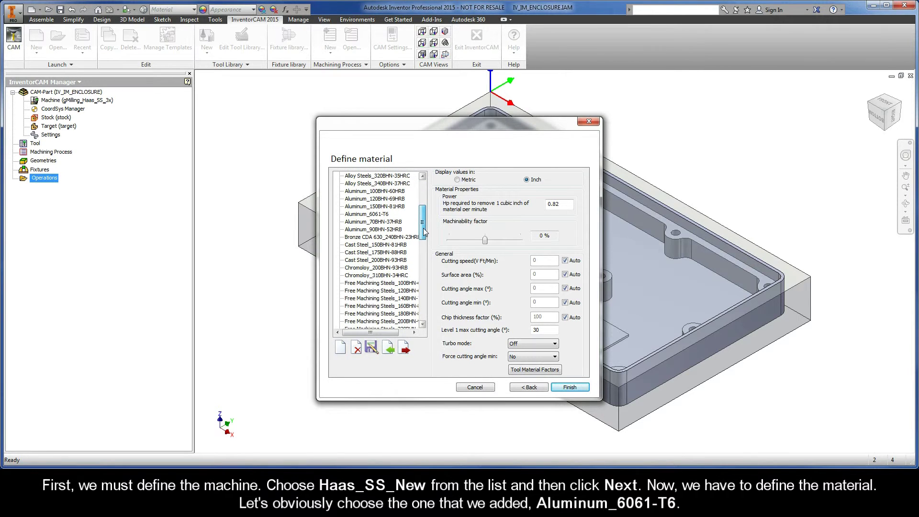
pyautogui.click(383, 217)
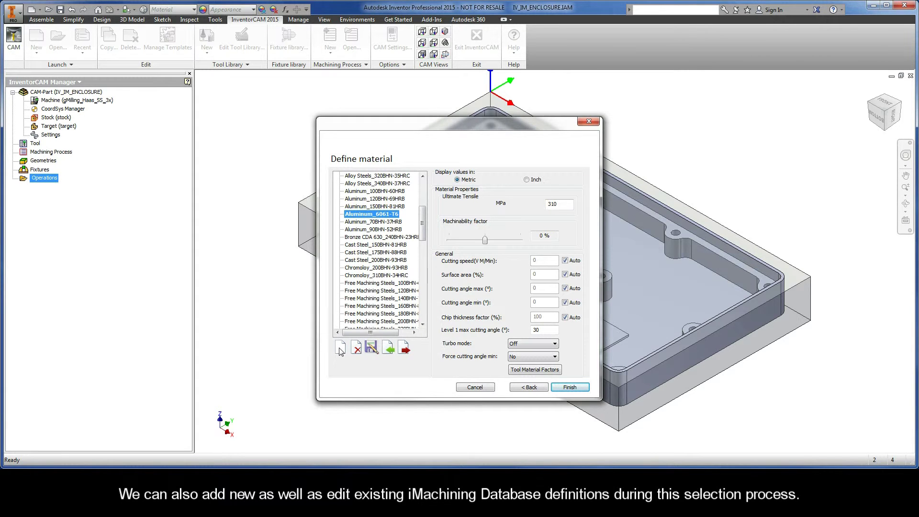
pyautogui.click(570, 387)
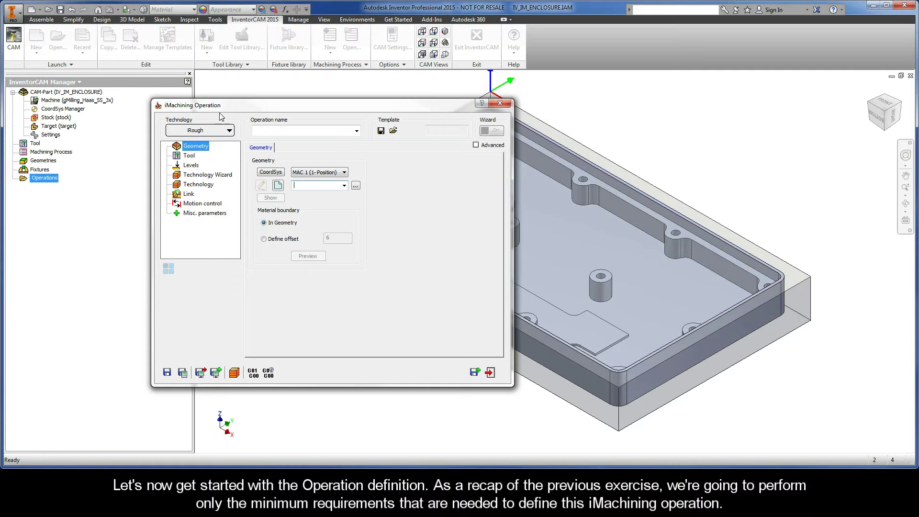
pyautogui.click(190, 157)
pyautogui.click(192, 167)
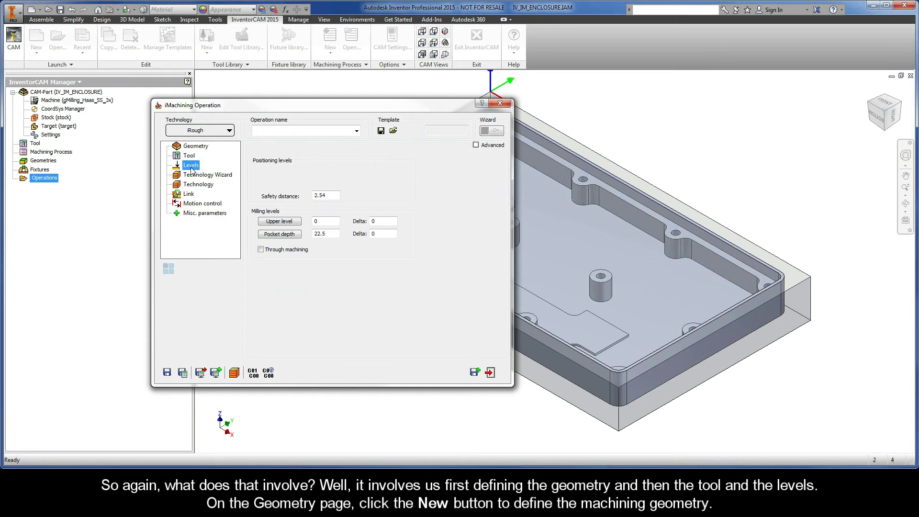
pyautogui.click(194, 148)
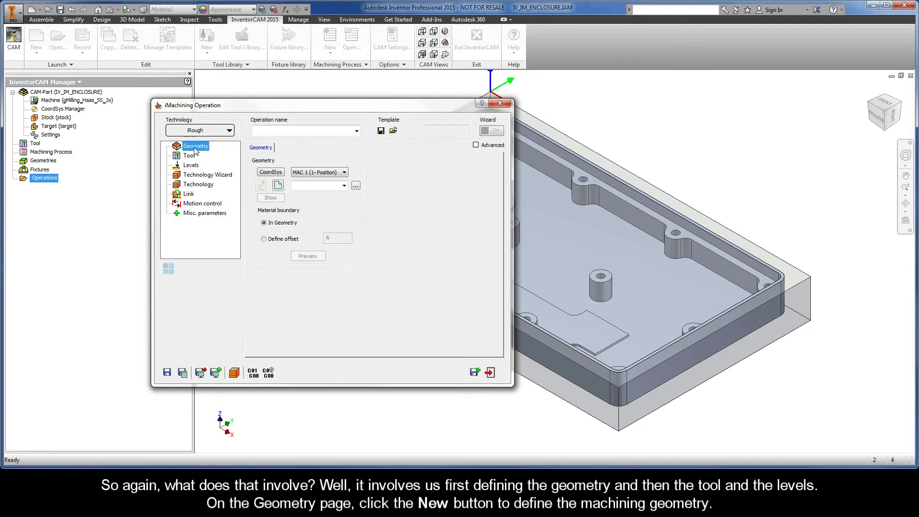
# Step: Start a new machining geometry with an outer chain along the stock model's lower contour, closed using Auto-constant Z
pyautogui.click(277, 186)
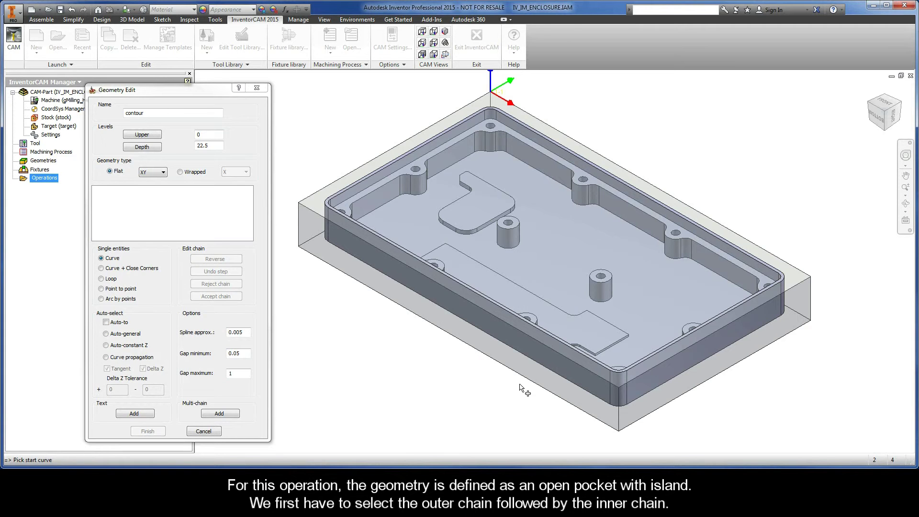
pyautogui.click(563, 400)
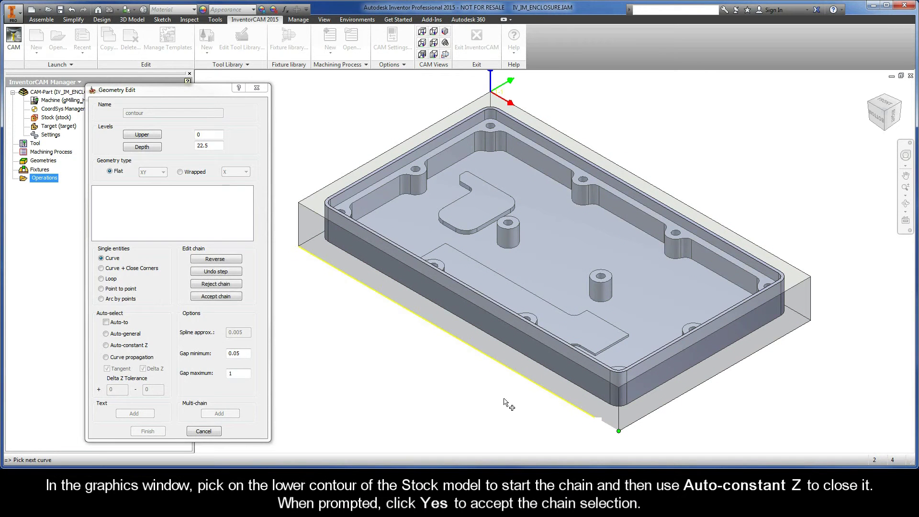
pyautogui.click(106, 345)
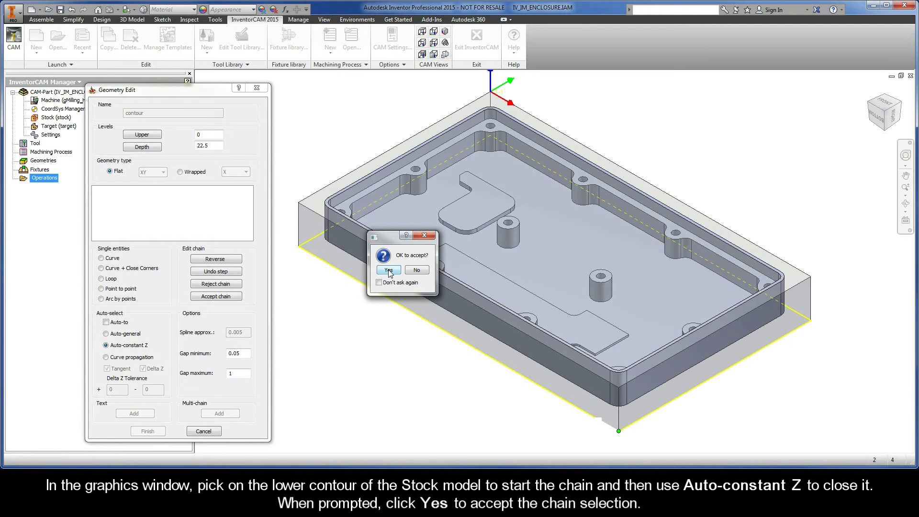
pyautogui.click(388, 271)
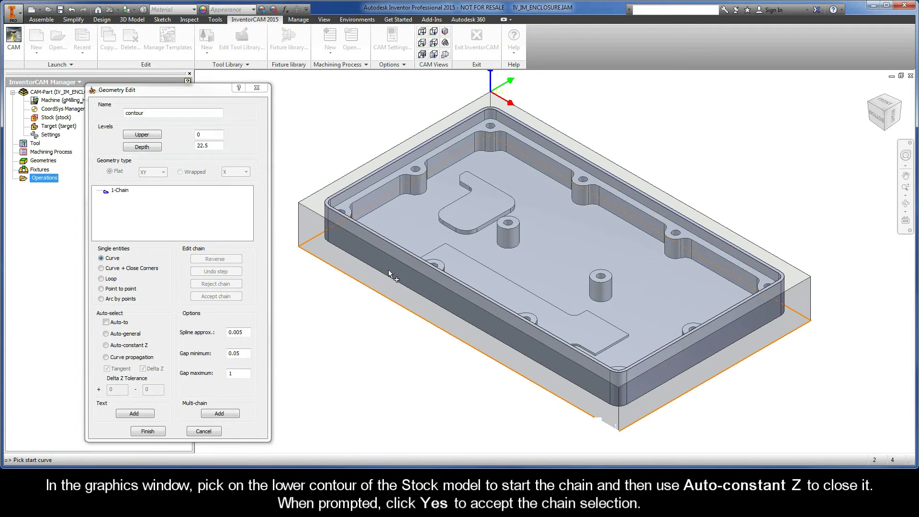
# Step: Add an inner chain along the target model's lower contour, closed using Auto-constant Z
pyautogui.click(539, 364)
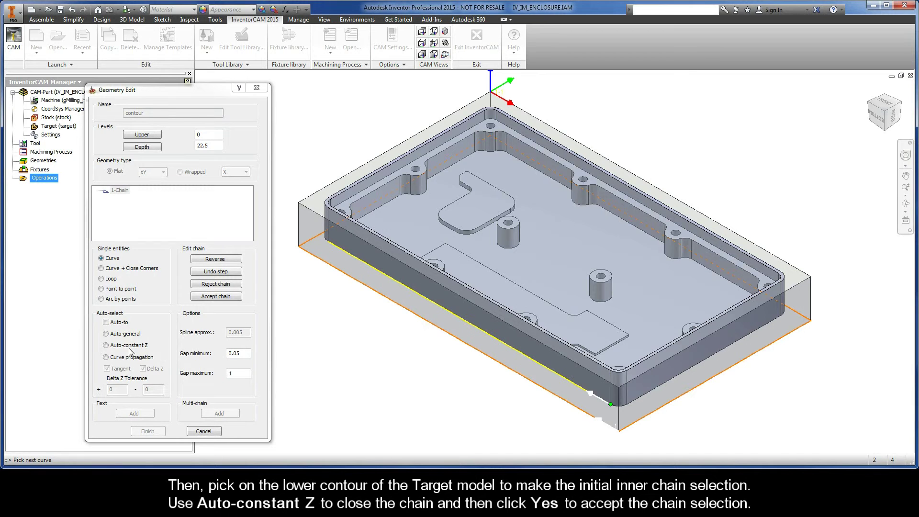
pyautogui.click(106, 344)
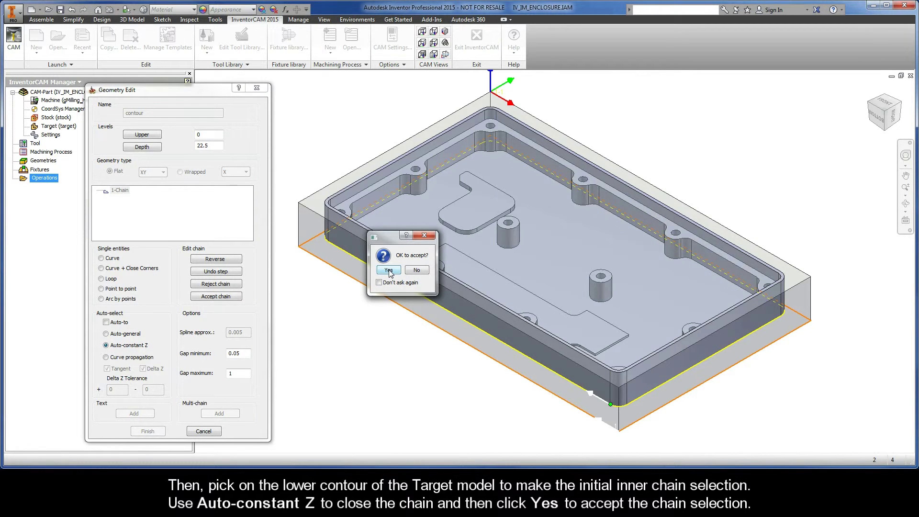
pyautogui.click(388, 270)
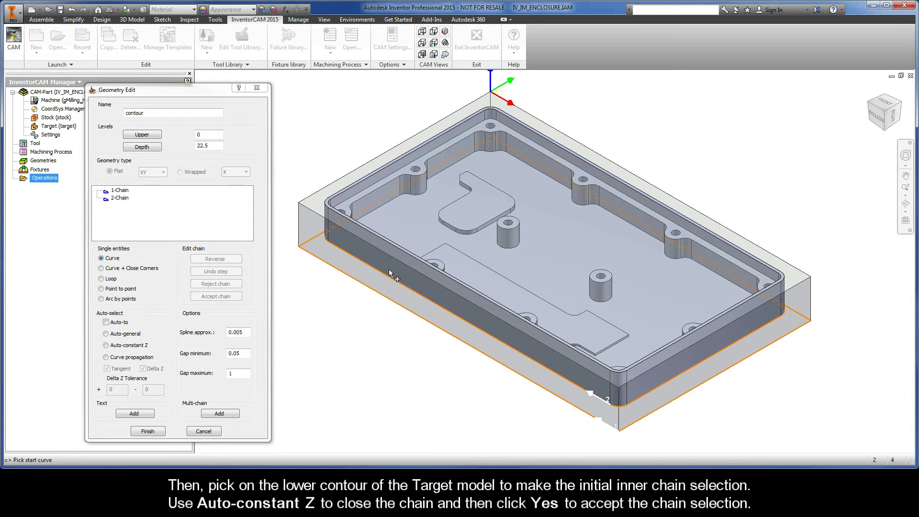
# Step: Mark the outer stock chain as open and finish the geometry definition
pyautogui.rightClick(127, 193)
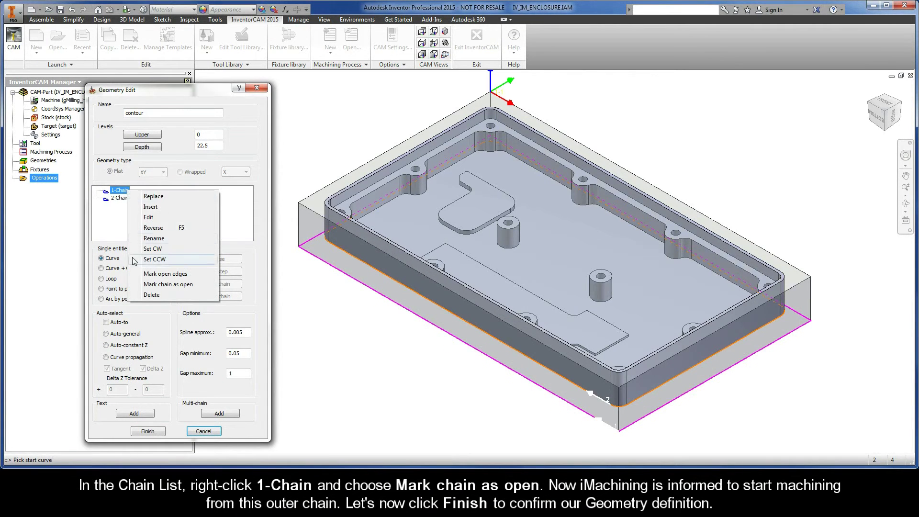
pyautogui.click(136, 284)
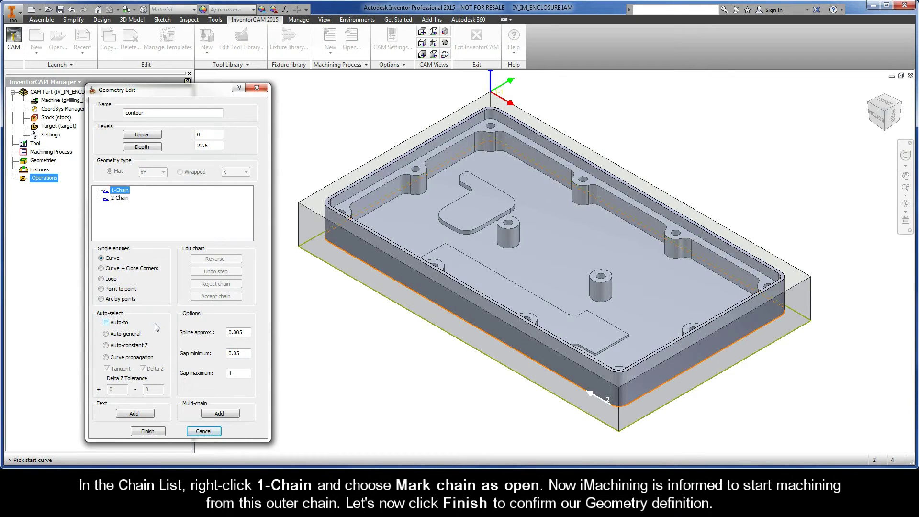
pyautogui.click(144, 431)
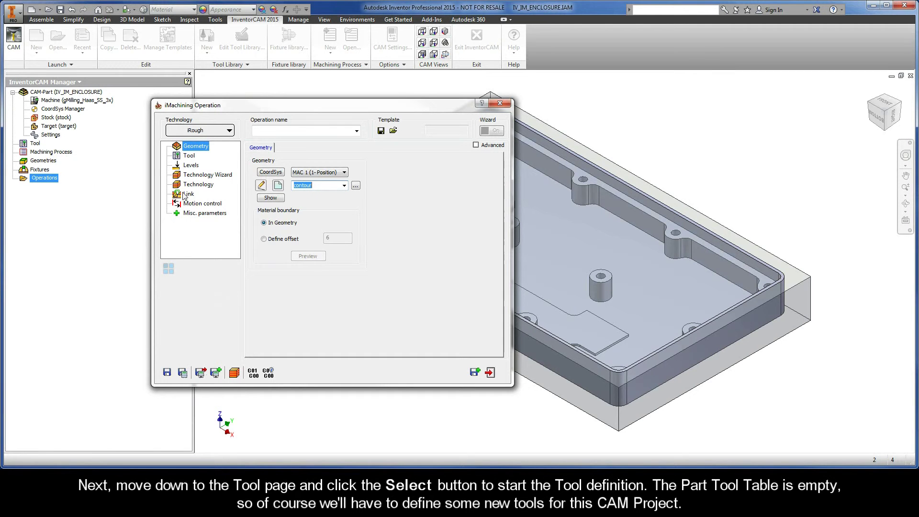
# Step: Add an end mill with a 12 mm diameter and 4 flutes, and choose it as the operation's tool
pyautogui.click(190, 156)
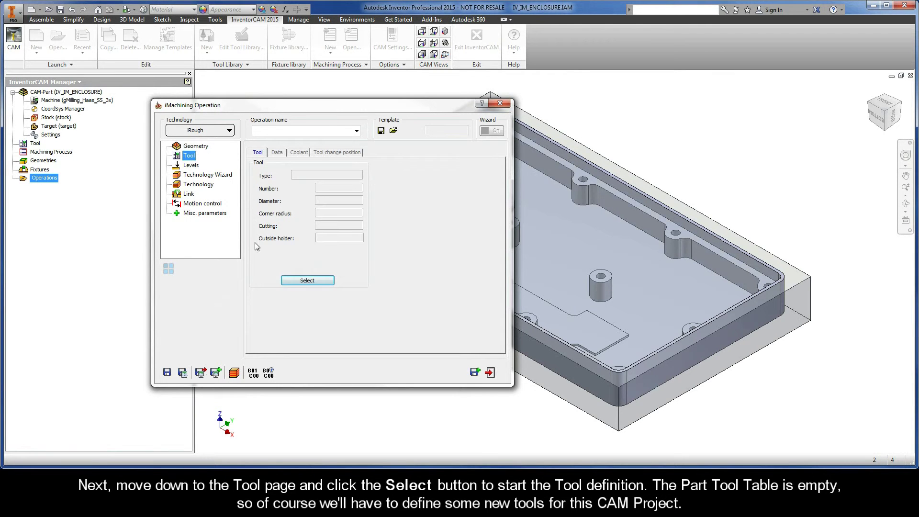
pyautogui.click(302, 280)
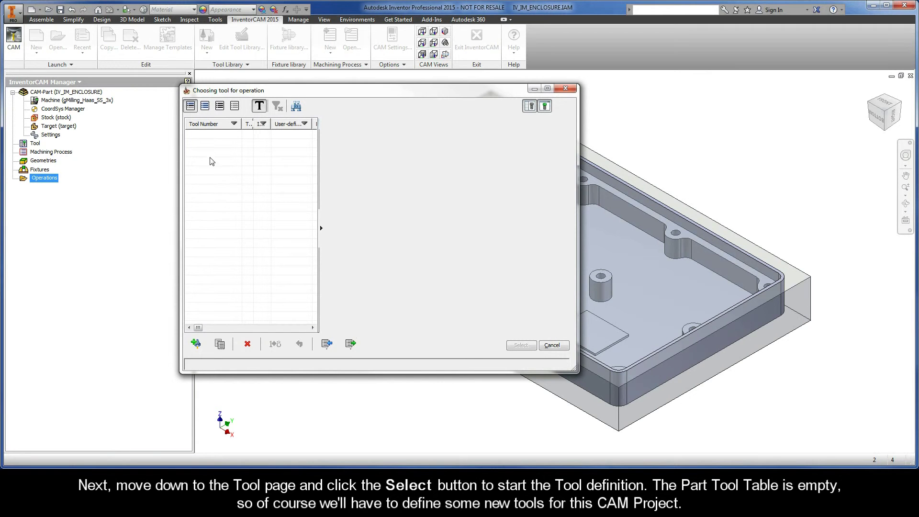
pyautogui.click(197, 343)
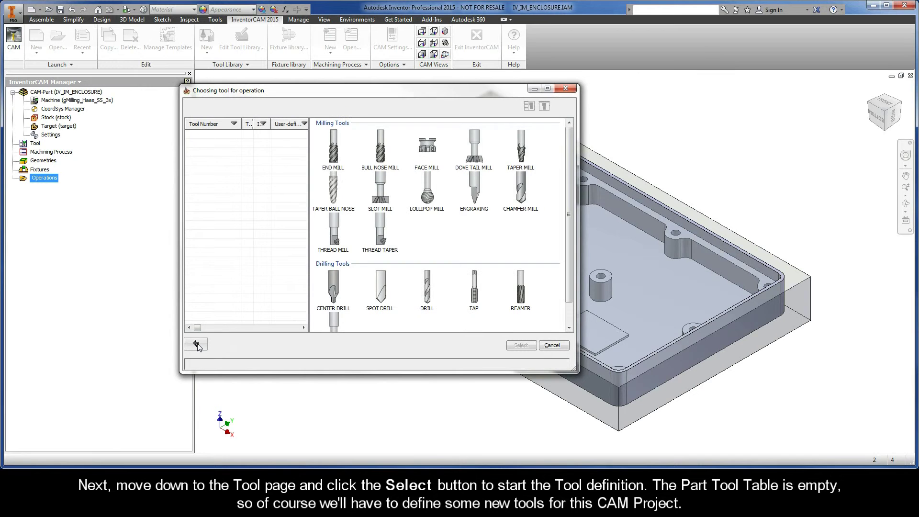
pyautogui.click(333, 148)
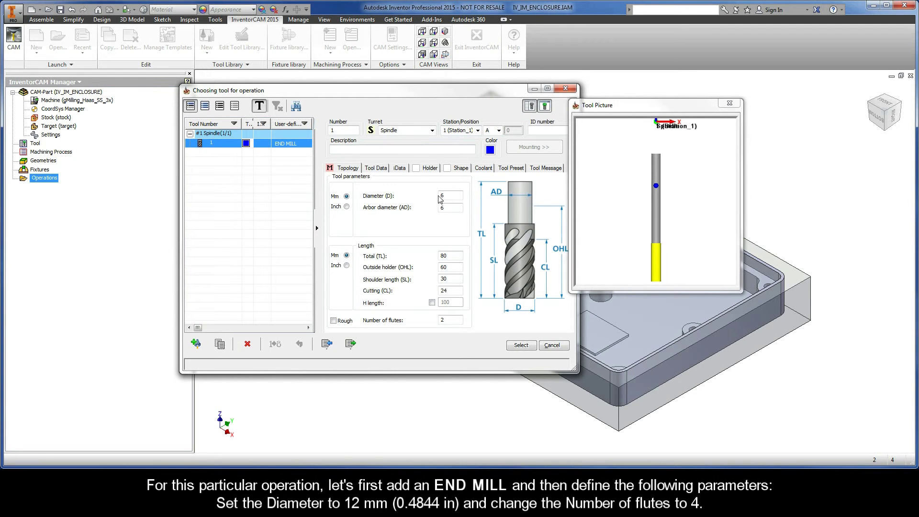
pyautogui.doubleClick(448, 196)
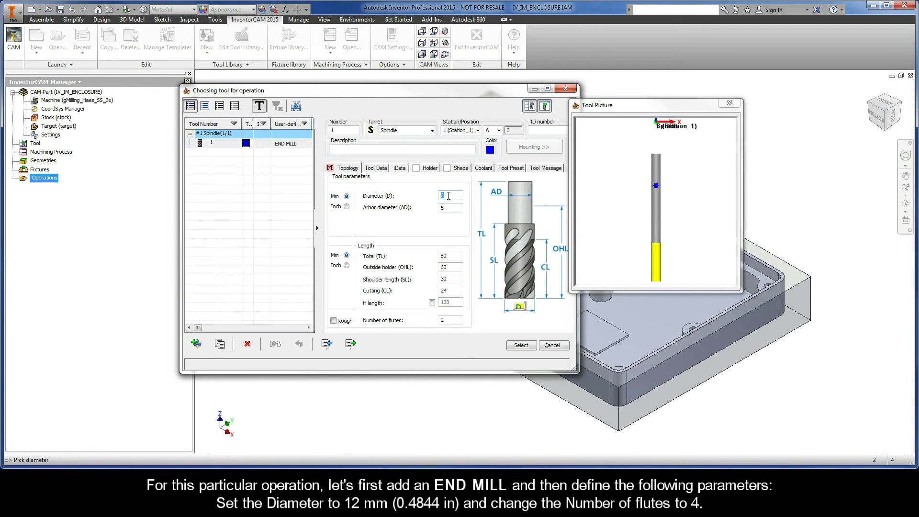
pyautogui.write('12')
pyautogui.press('Tab')
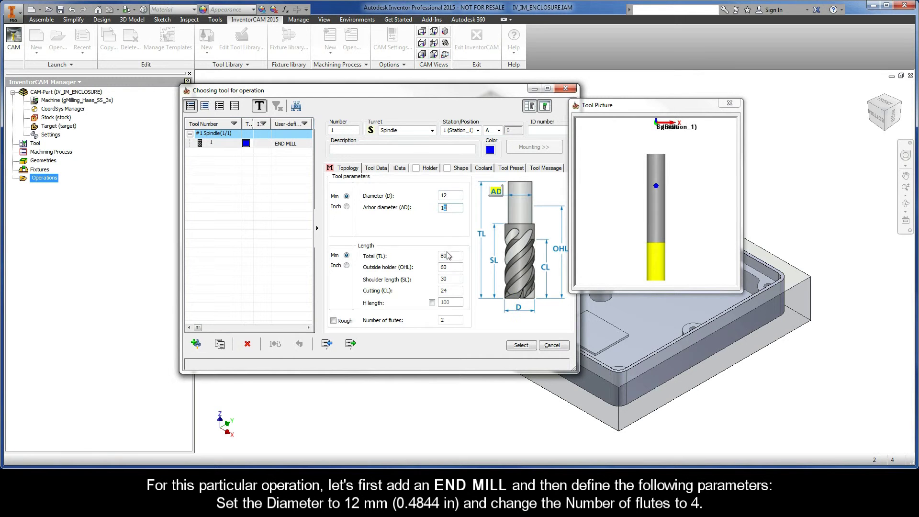
pyautogui.doubleClick(447, 320)
pyautogui.write('4')
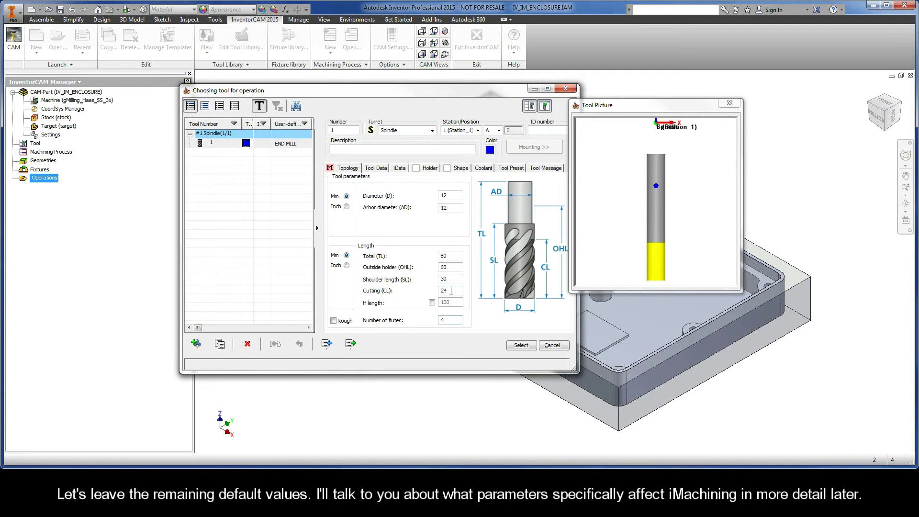
pyautogui.click(521, 345)
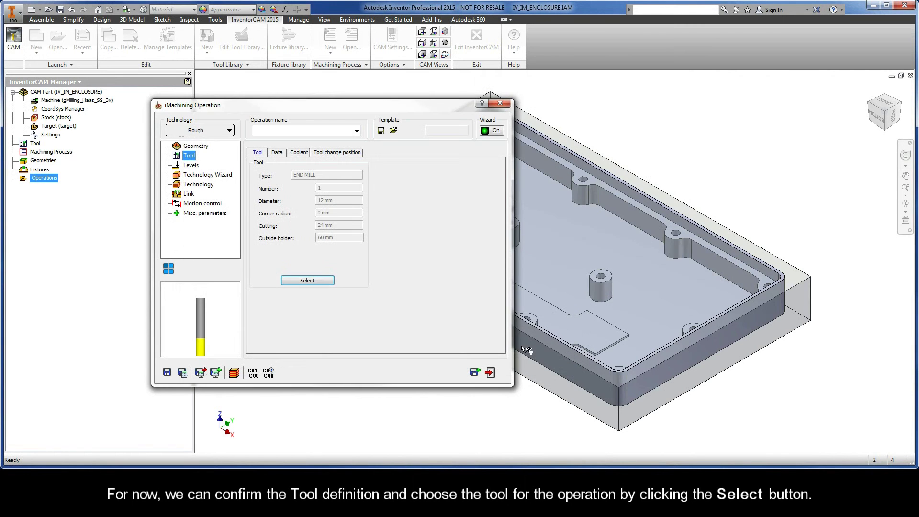
# Step: Define the operation's upper milling level at Z 0 from the top face of the stock model
pyautogui.click(193, 167)
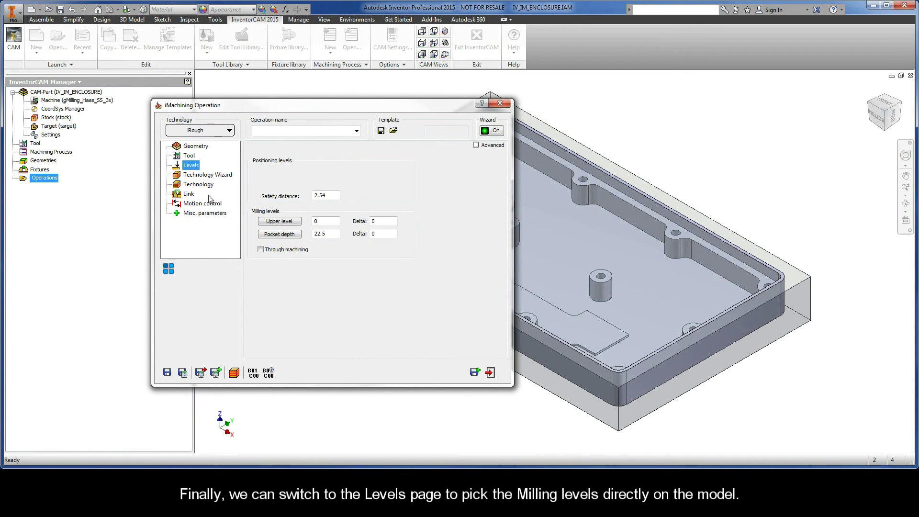
pyautogui.click(280, 222)
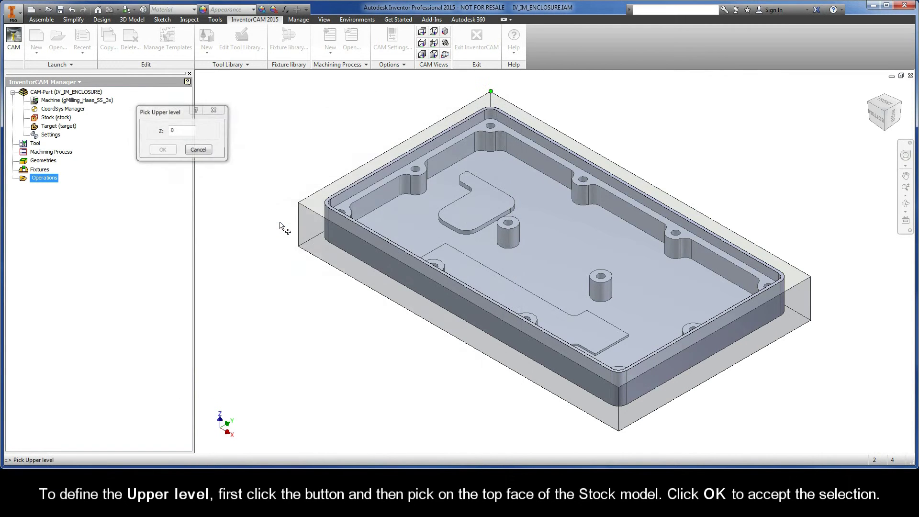
pyautogui.click(317, 204)
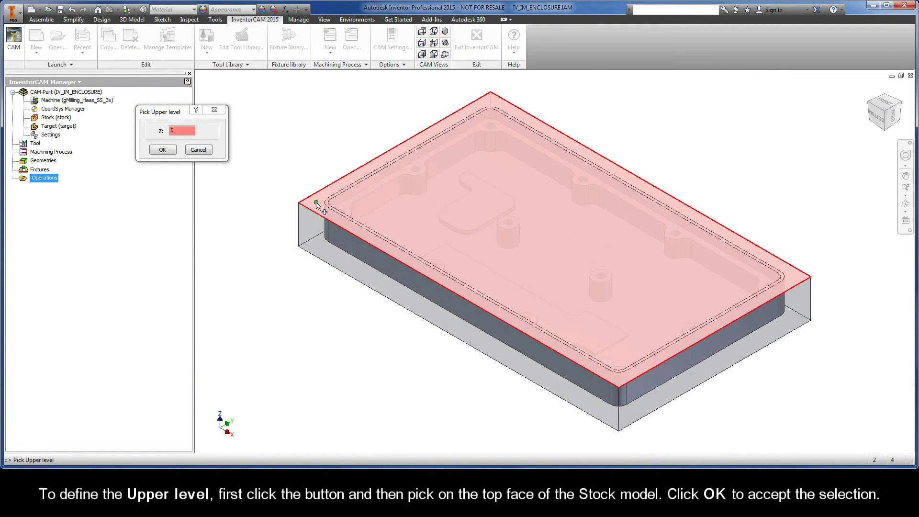
pyautogui.click(163, 150)
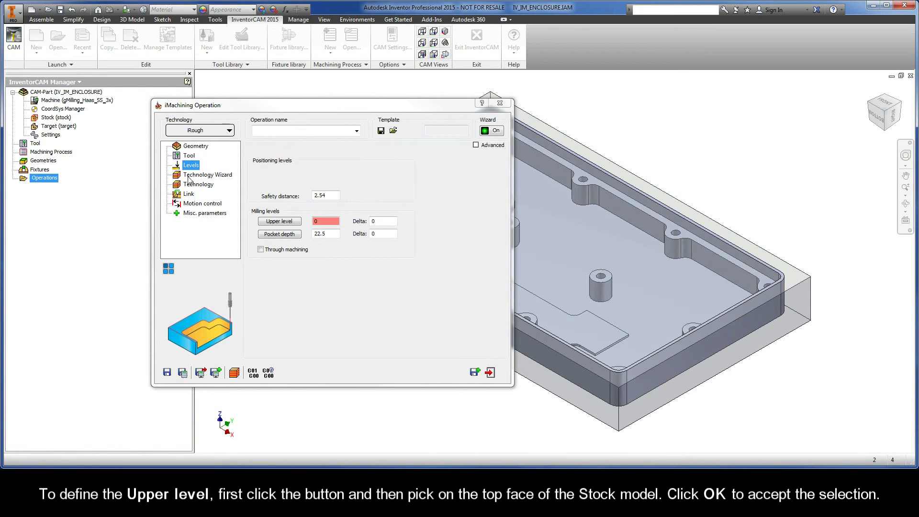
# Step: Define the pocket depth as 17.5 mm from the target model's bottom edge, with a depth delta of -0.76 mm
pyautogui.click(279, 234)
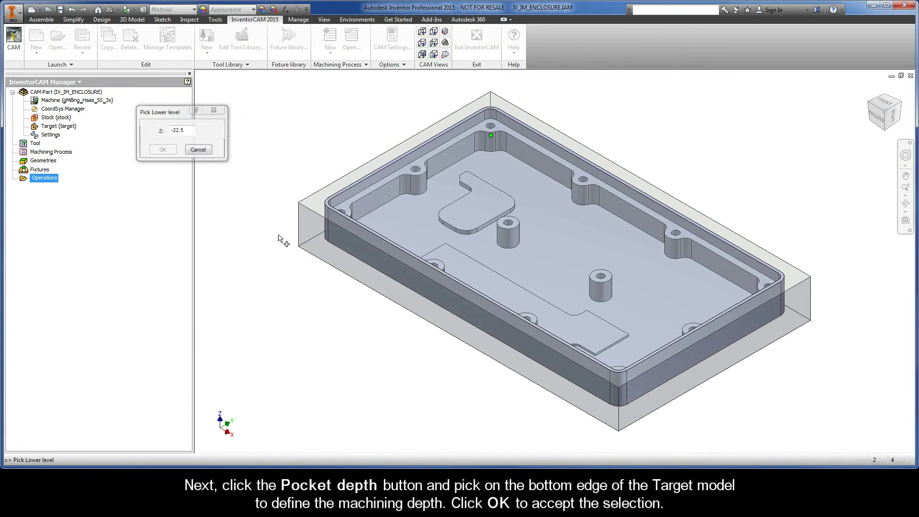
pyautogui.rightClick(328, 242)
pyautogui.press('Escape')
pyautogui.click(335, 243)
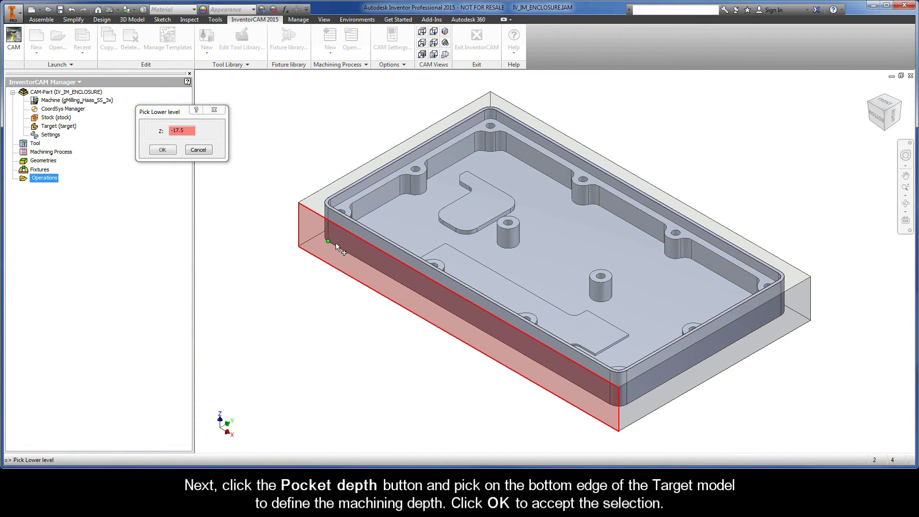
pyautogui.click(163, 150)
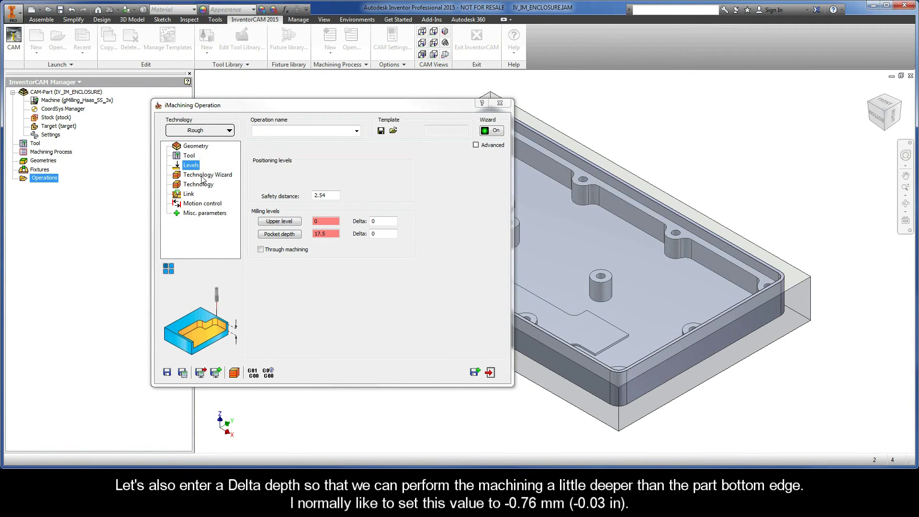
pyautogui.doubleClick(381, 233)
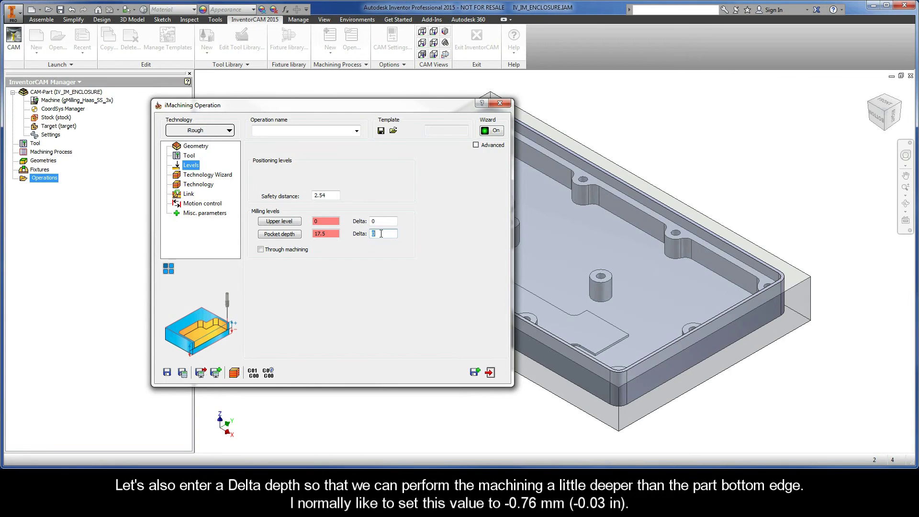
pyautogui.write('-0.76')
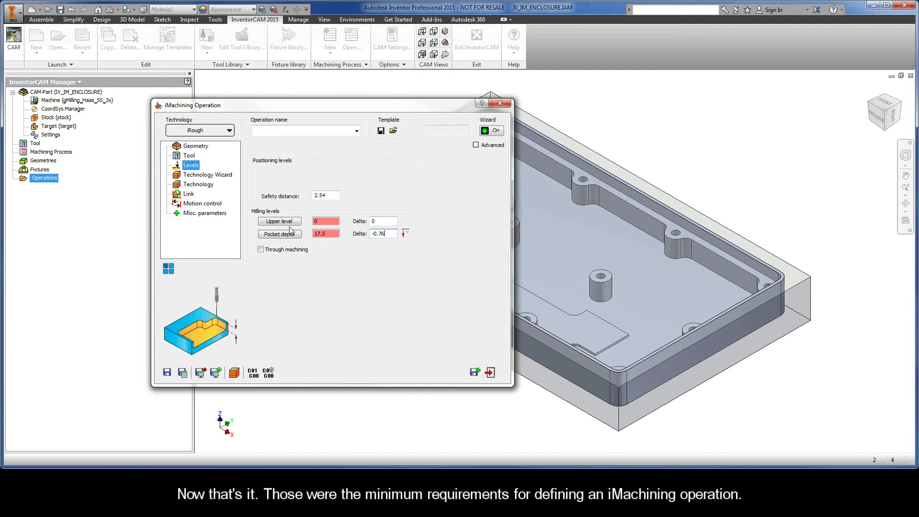
# Step: Review the calculated cutting conditions, save and calculate the iRough operation, and simulate its tool path in Host CAD mode
pyautogui.click(203, 177)
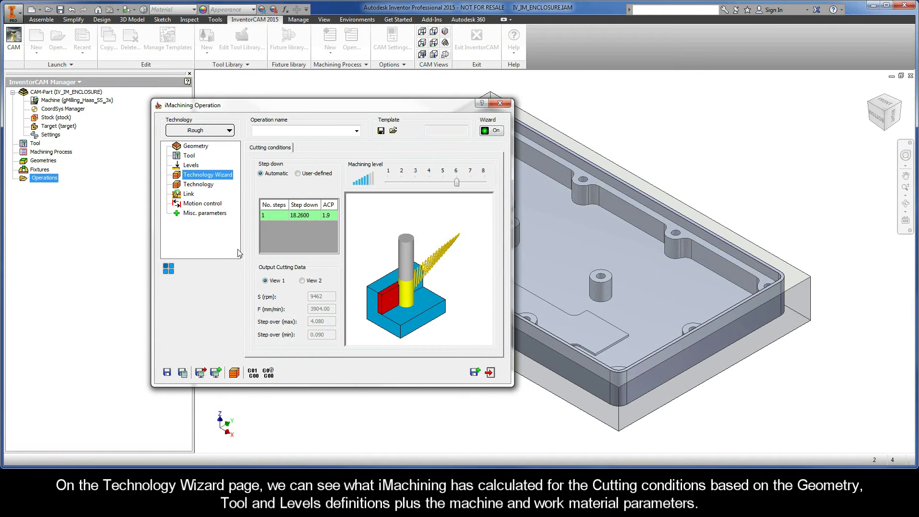
pyautogui.click(183, 372)
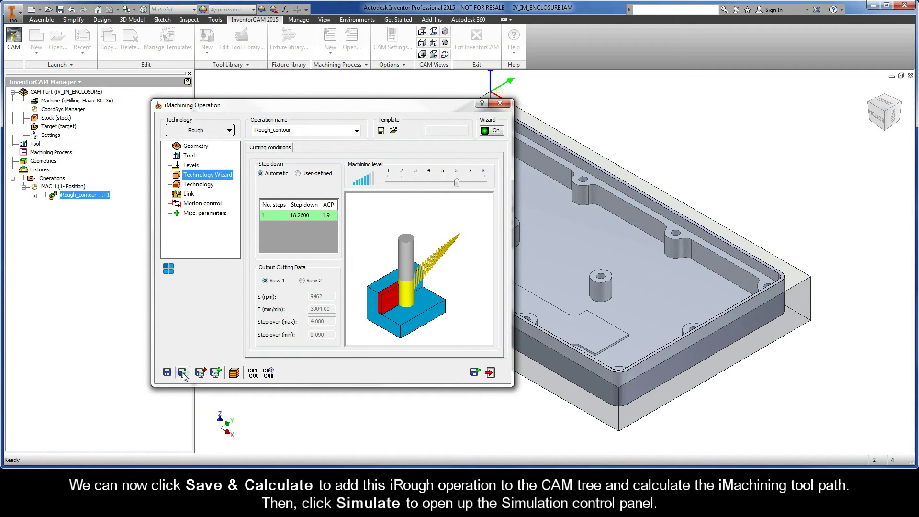
pyautogui.click(234, 373)
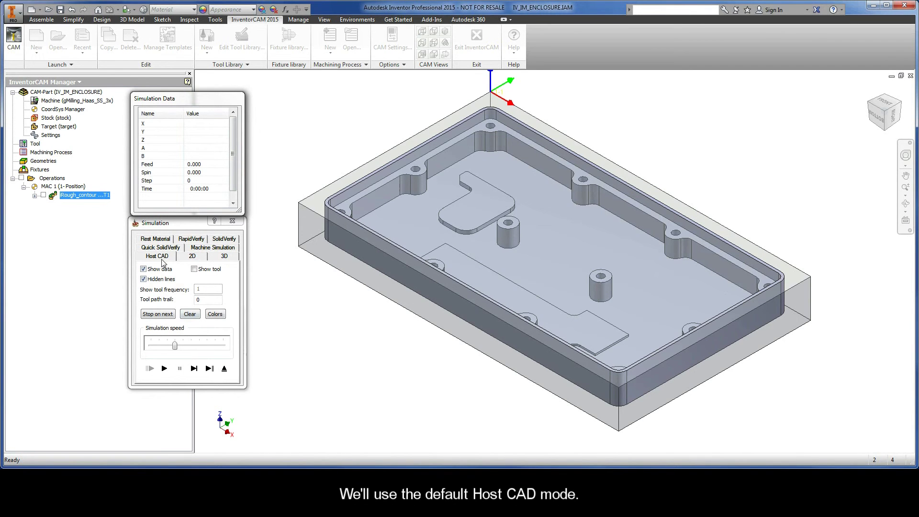
pyautogui.click(165, 368)
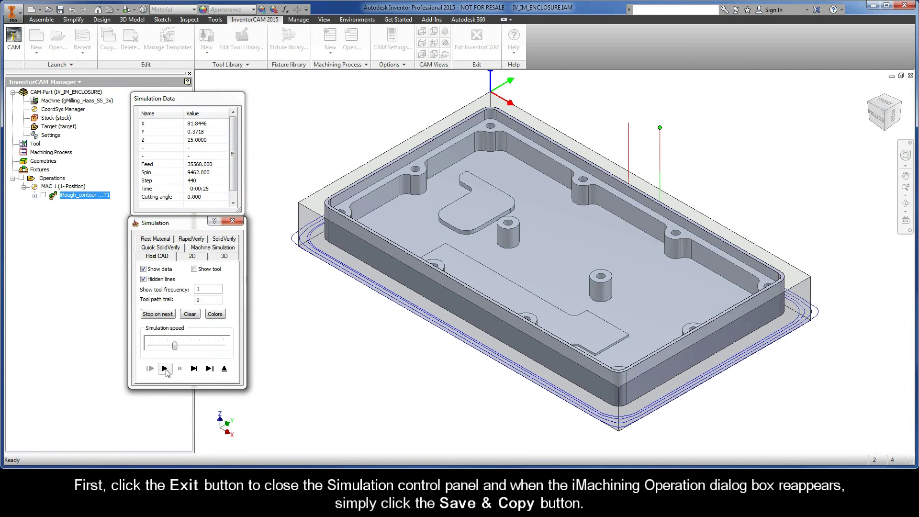
pyautogui.click(224, 369)
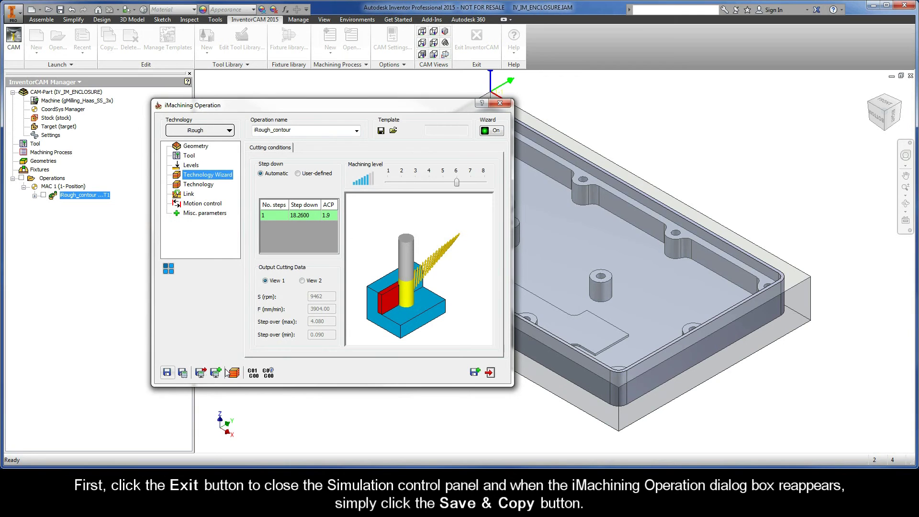
# Step: Save the iRough operation with a copy of it, and check the copy's tool and levels definitions
pyautogui.click(475, 373)
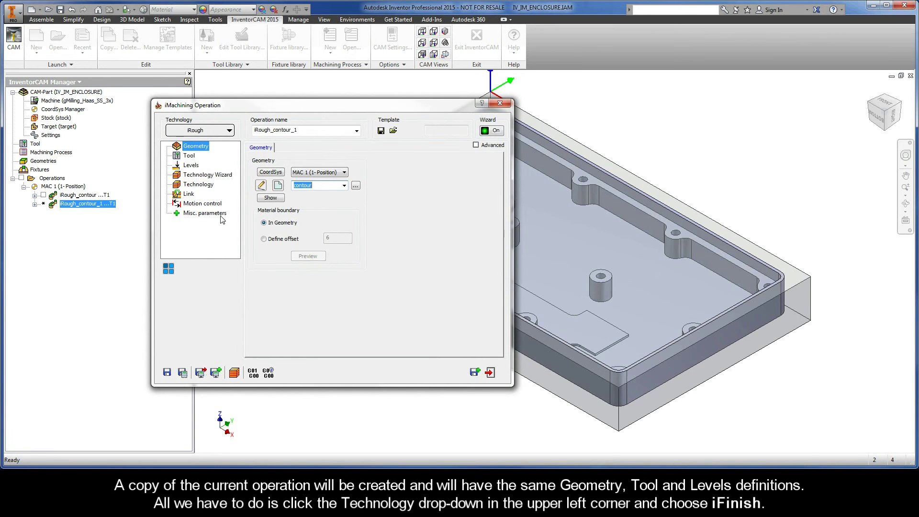
pyautogui.click(192, 156)
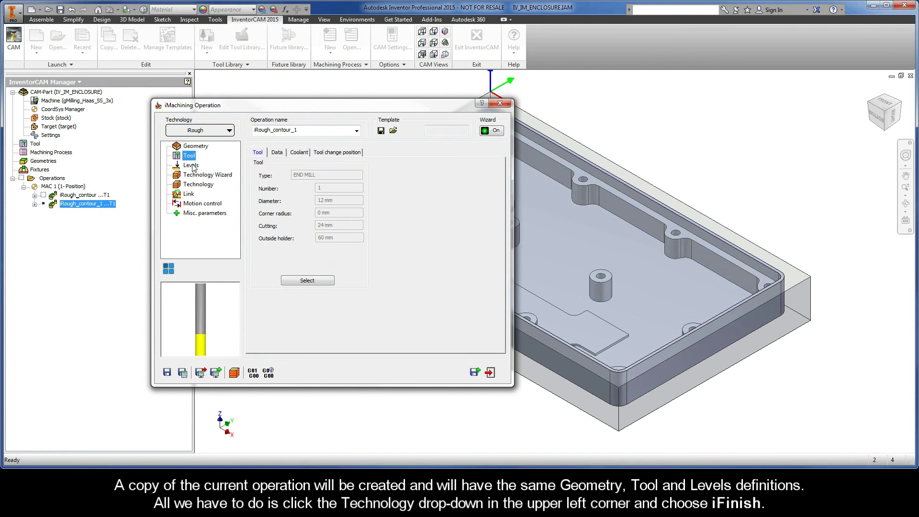
pyautogui.click(193, 167)
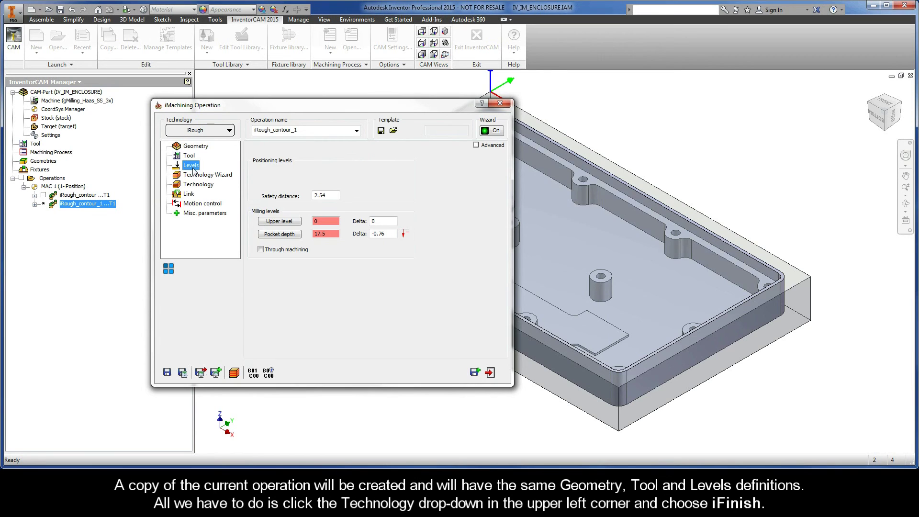
# Step: Switch the copied operation's technology to iFinish, then save and calculate its tool path
pyautogui.click(209, 135)
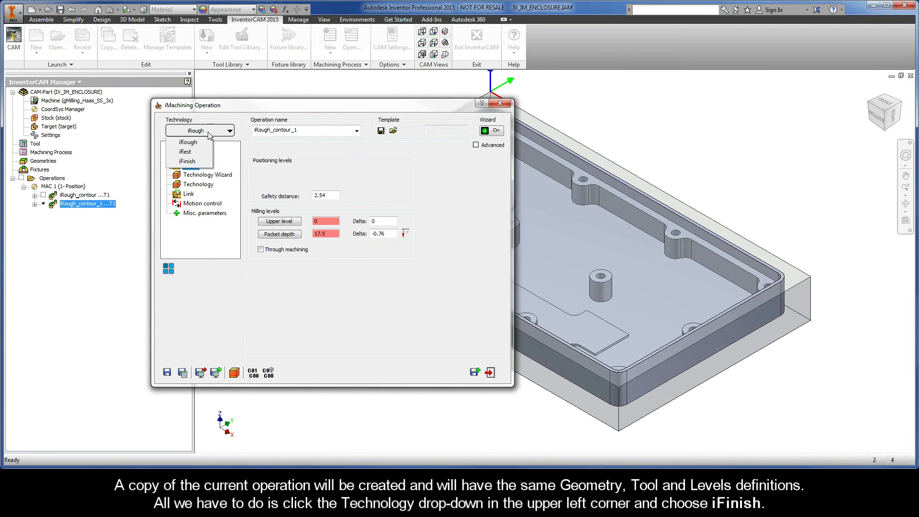
pyautogui.click(199, 162)
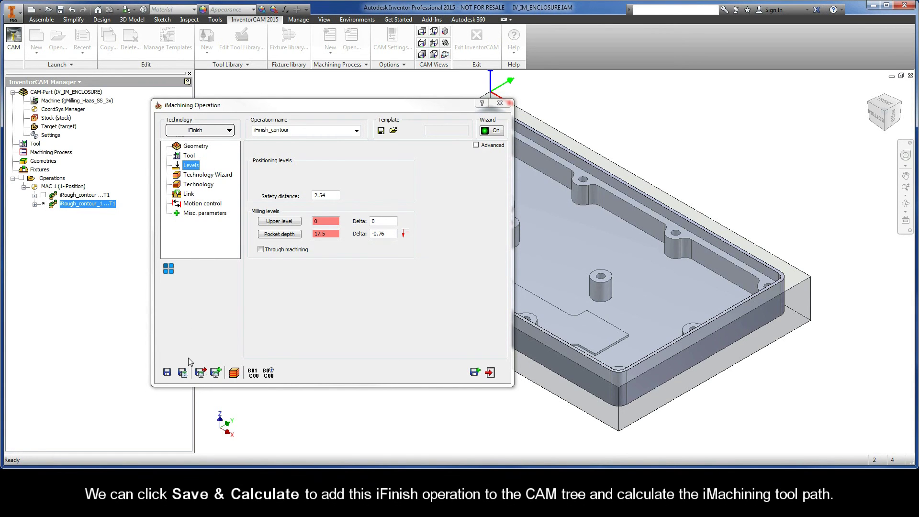
pyautogui.click(183, 372)
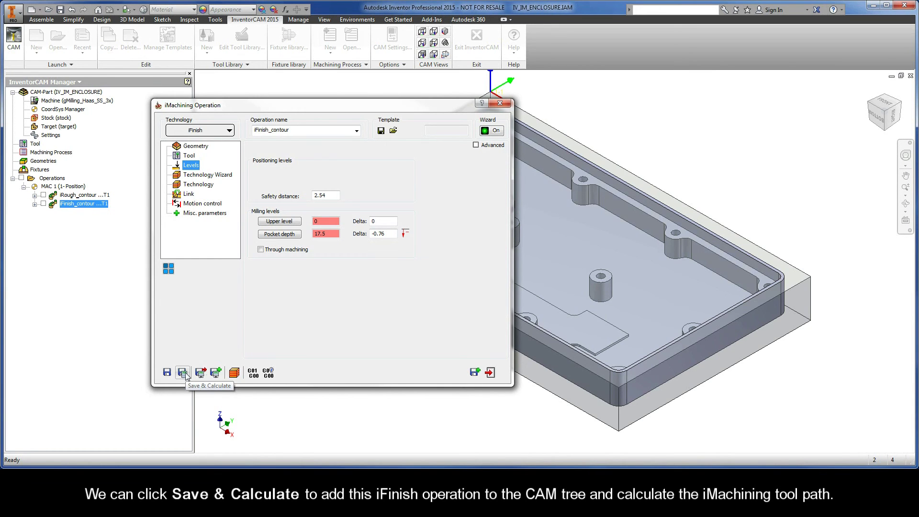
# Step: Simulate the iFinish tool path in Host CAD mode at a reduced speed, then exit the simulation and the operation definition
pyautogui.click(235, 373)
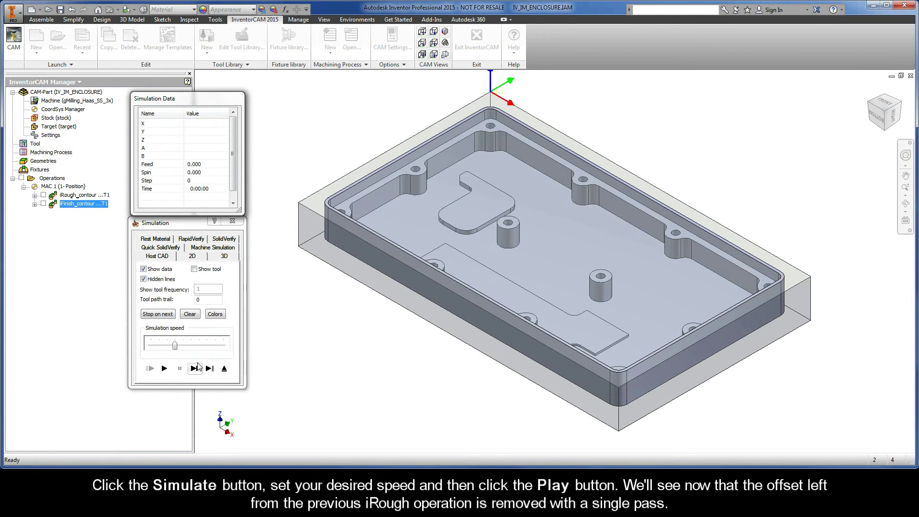
pyautogui.moveTo(175, 345); pyautogui.dragTo(160, 345)
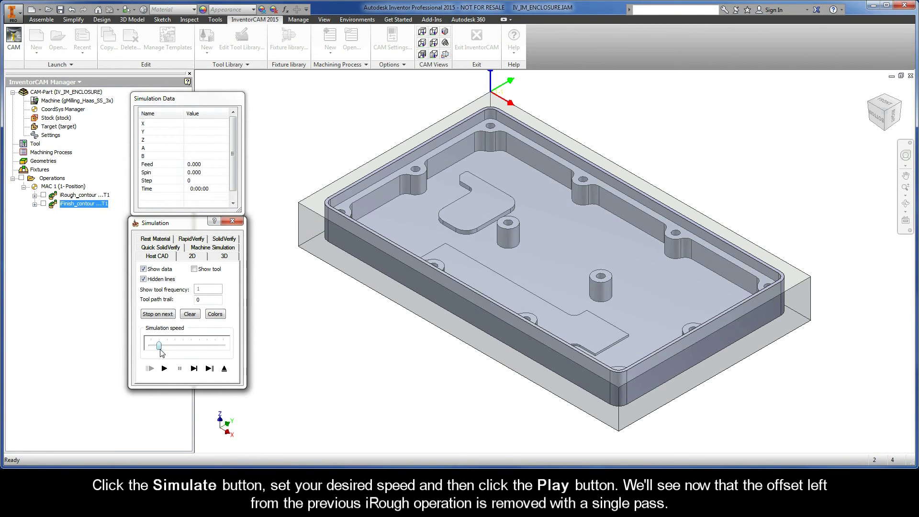
pyautogui.click(164, 369)
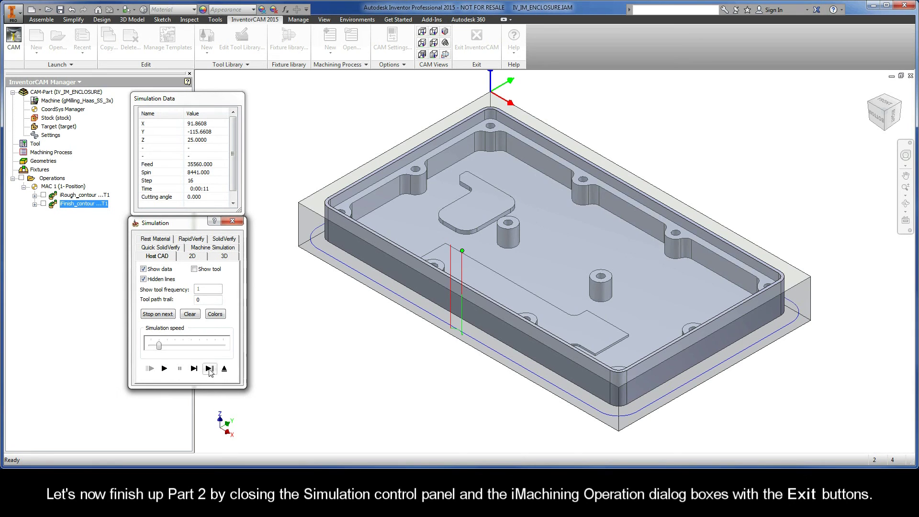
pyautogui.click(223, 369)
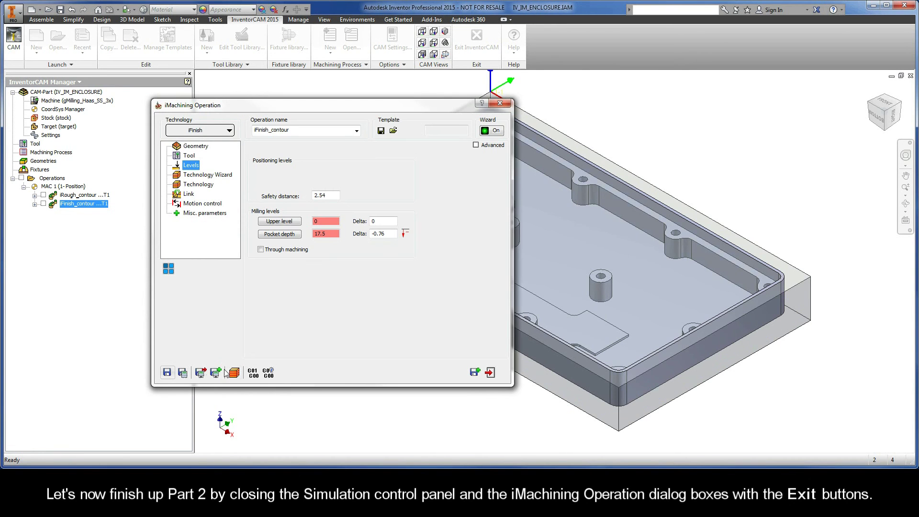
pyautogui.click(489, 372)
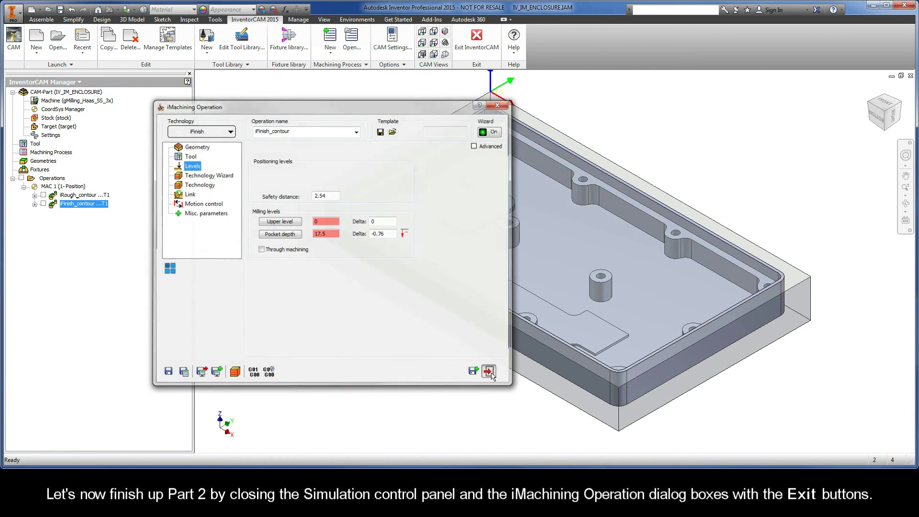